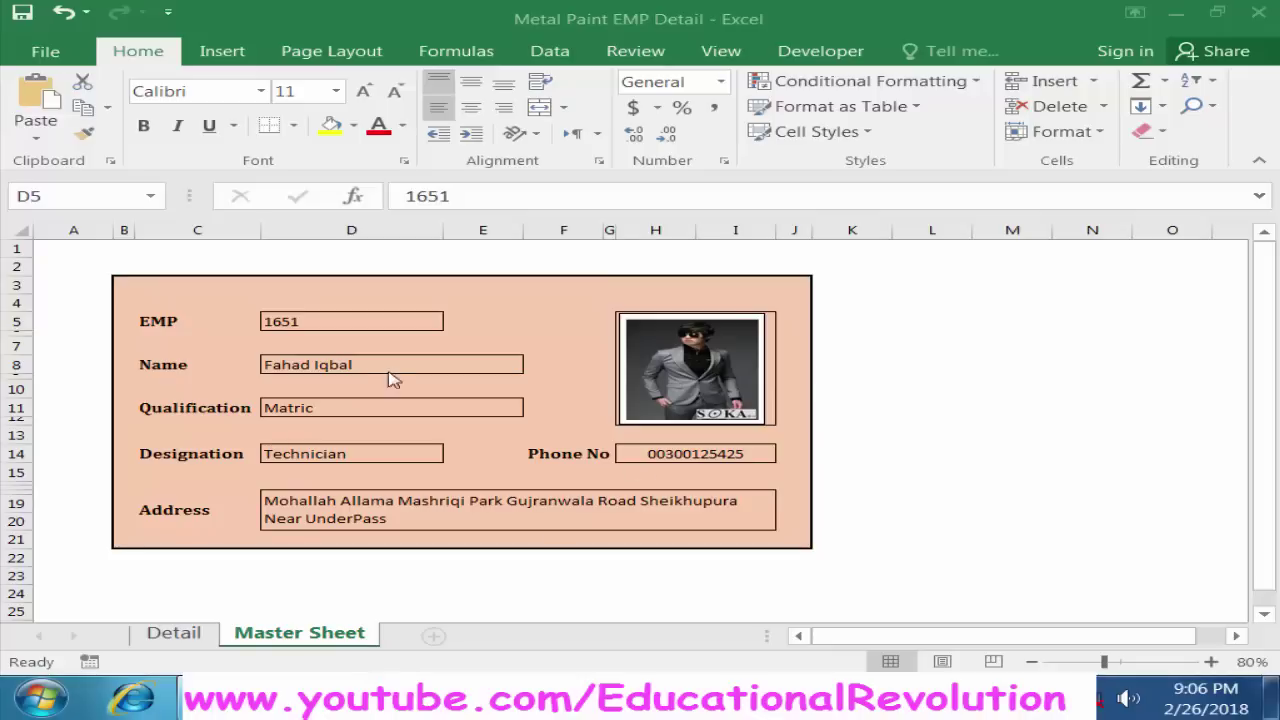
Enter a new EMP number in D5 to load that employee's details and photo.
{"action": "left_click", "coordinate": [333, 325]}
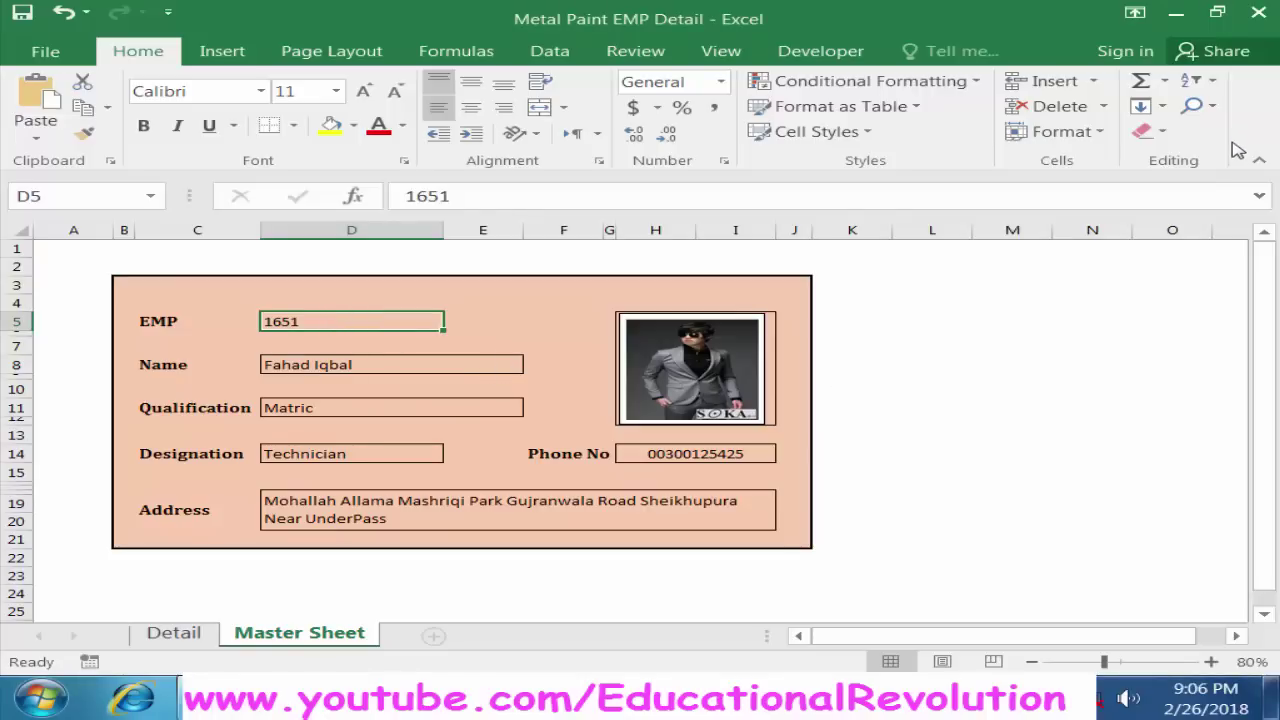
{"action": "type", "text": "1"}
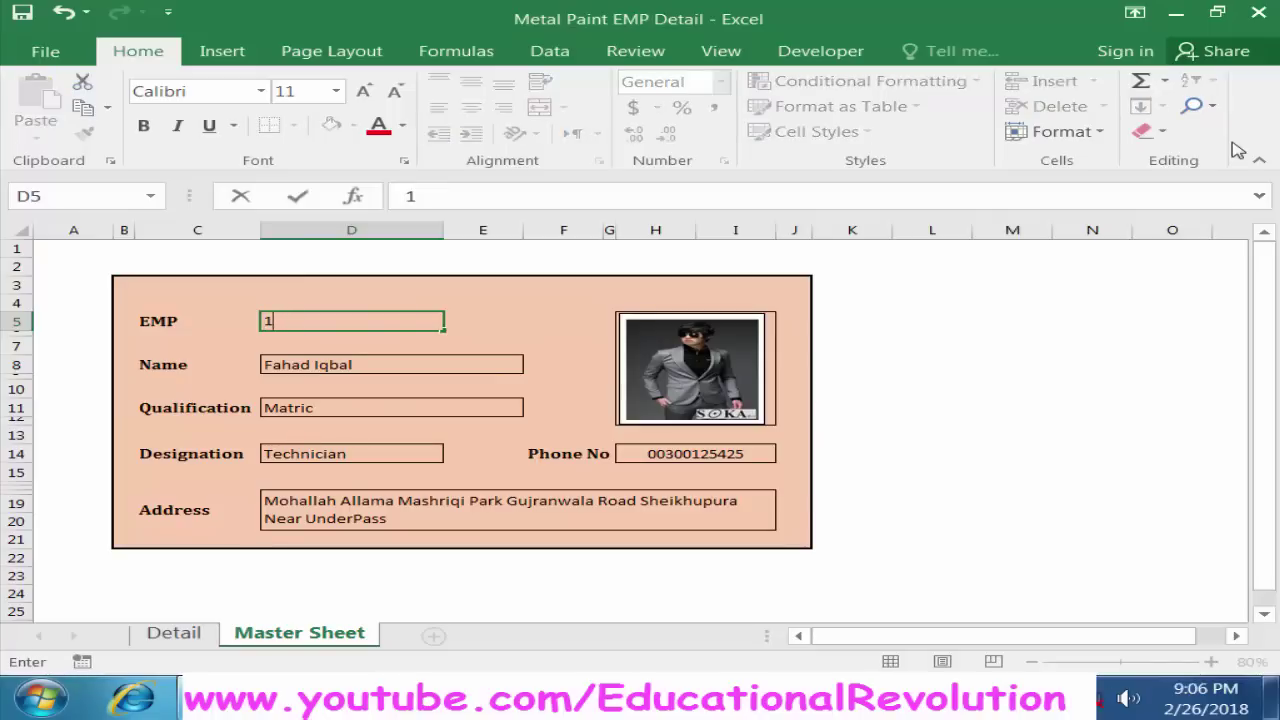
{"action": "type", "text": "652"}
{"action": "key", "text": "Return"}
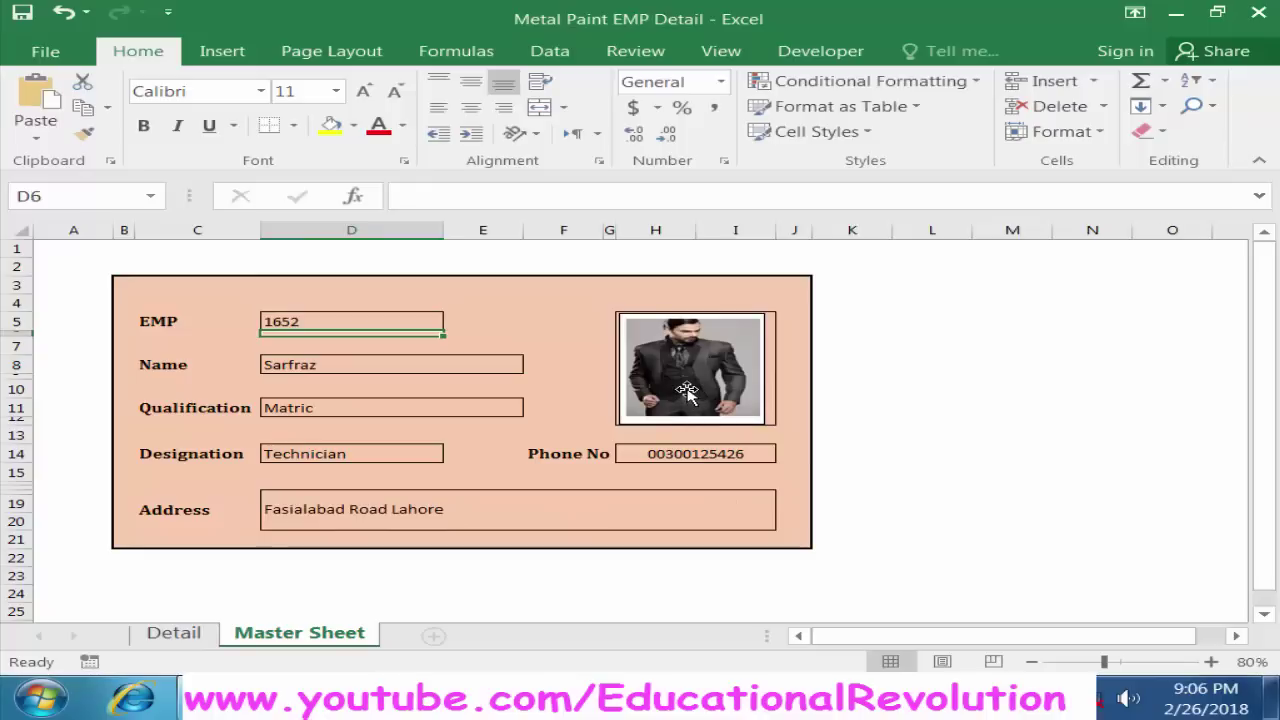
Enter EMP 1650 in D5, then switch to the Book workbook.
{"action": "left_click", "coordinate": [352, 322]}
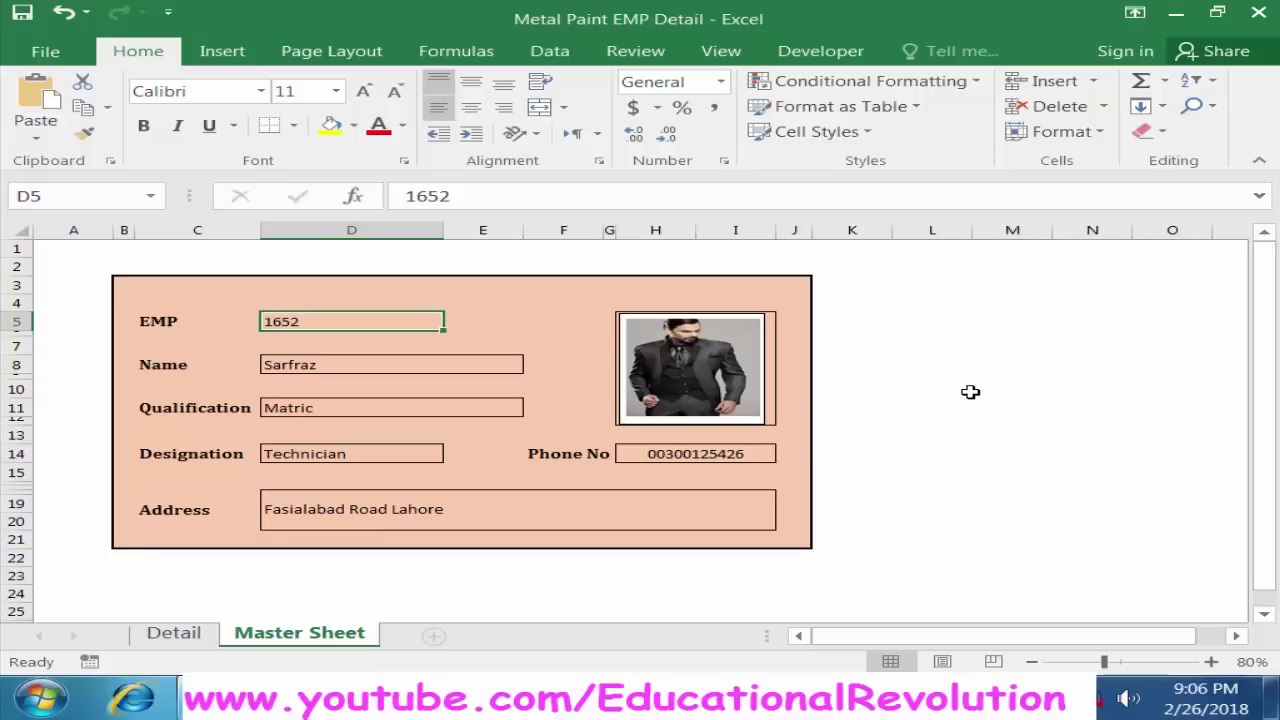
{"action": "type", "text": "16"}
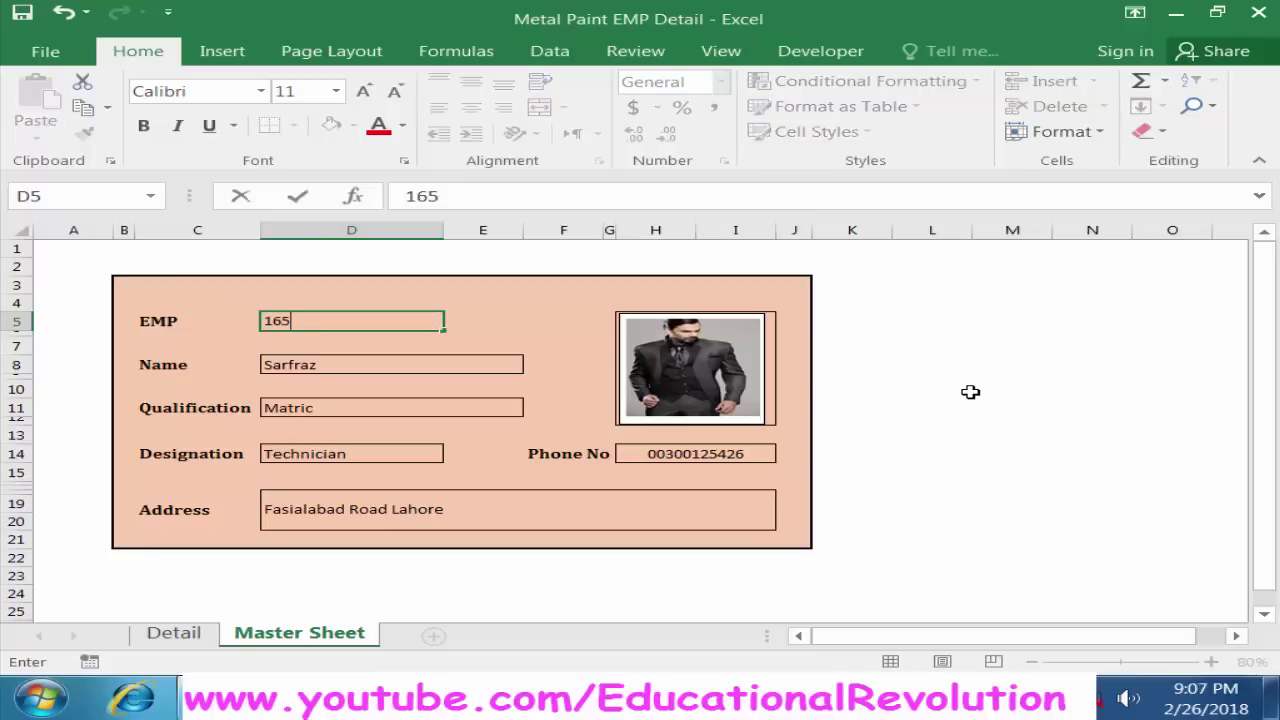
{"action": "type", "text": "0"}
{"action": "key", "text": "Return"}
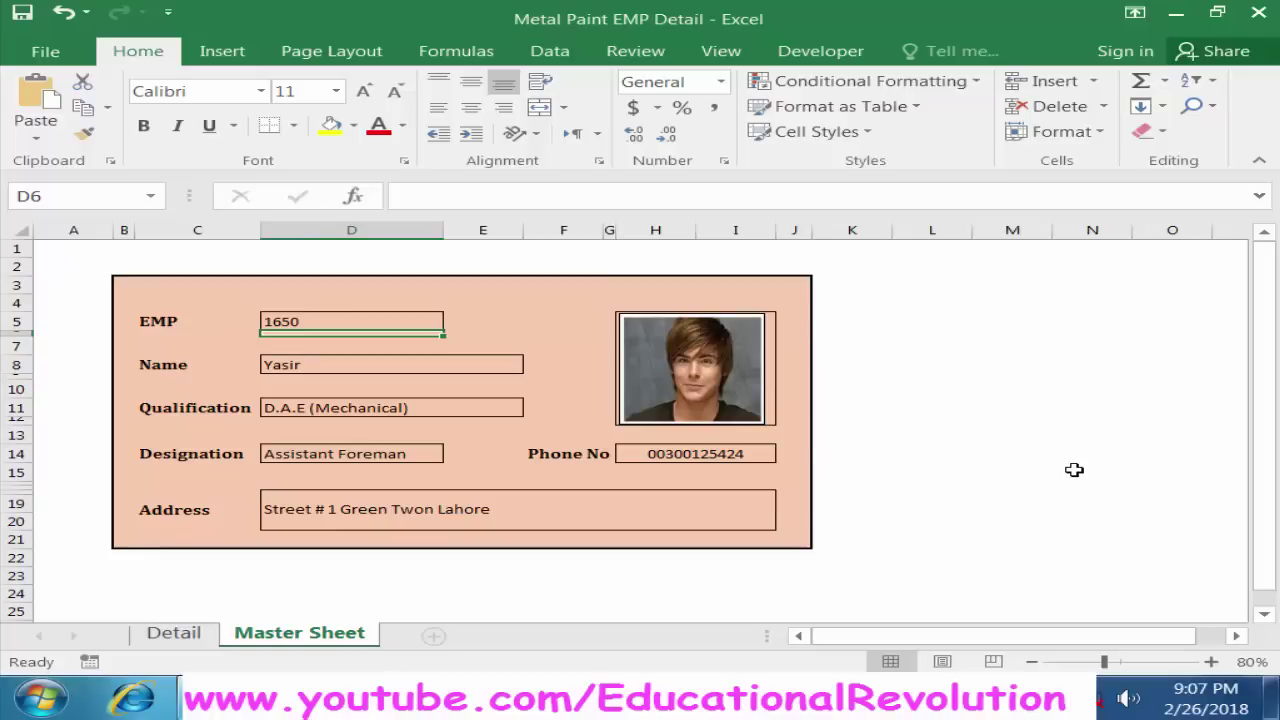
{"action": "left_click", "coordinate": [594, 702]}
{"action": "left_click", "coordinate": [469, 597]}
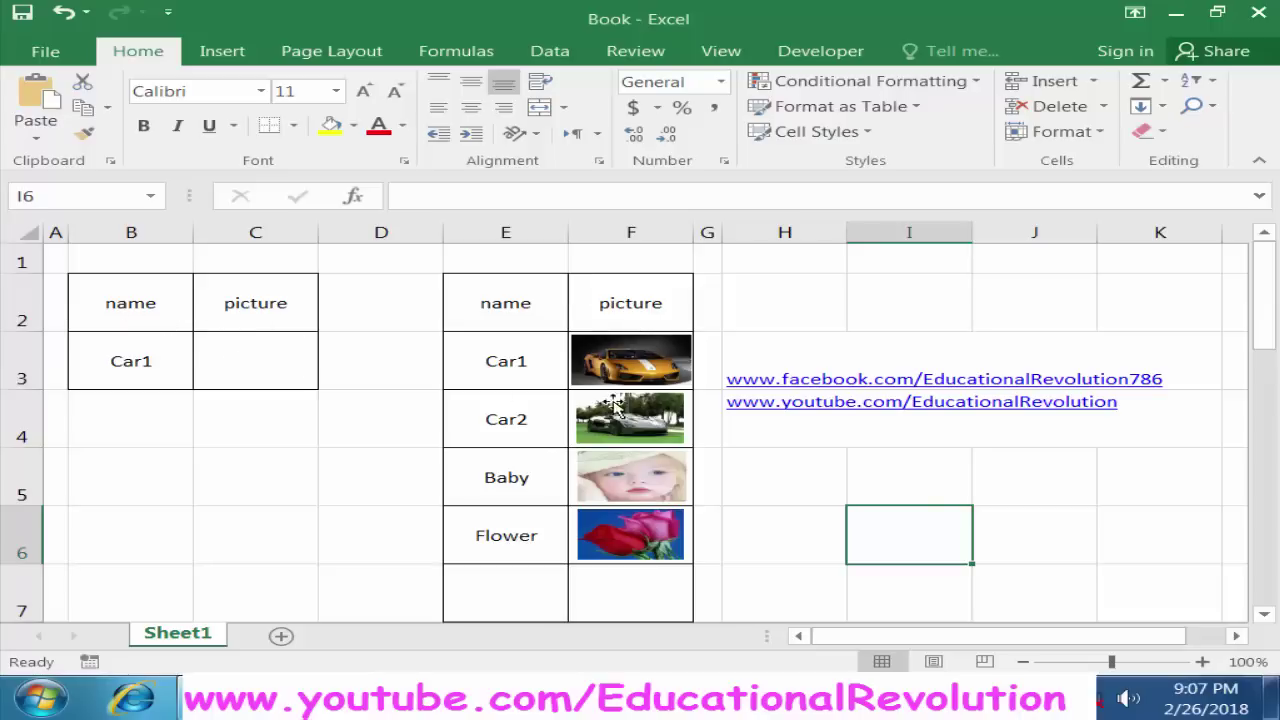
Paste a copy of the Car1 picture from F3 into cell C3, fitted inside the cell.
{"action": "left_click", "coordinate": [642, 377]}
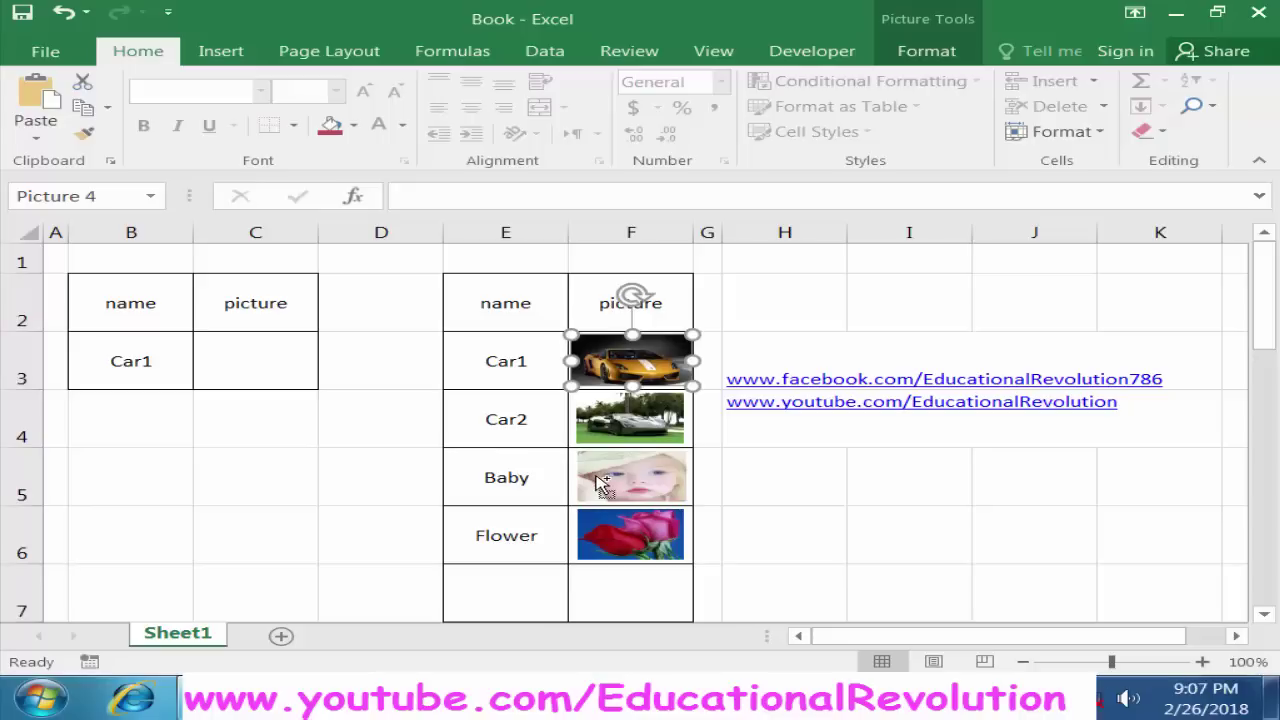
{"action": "left_click", "coordinate": [264, 360]}
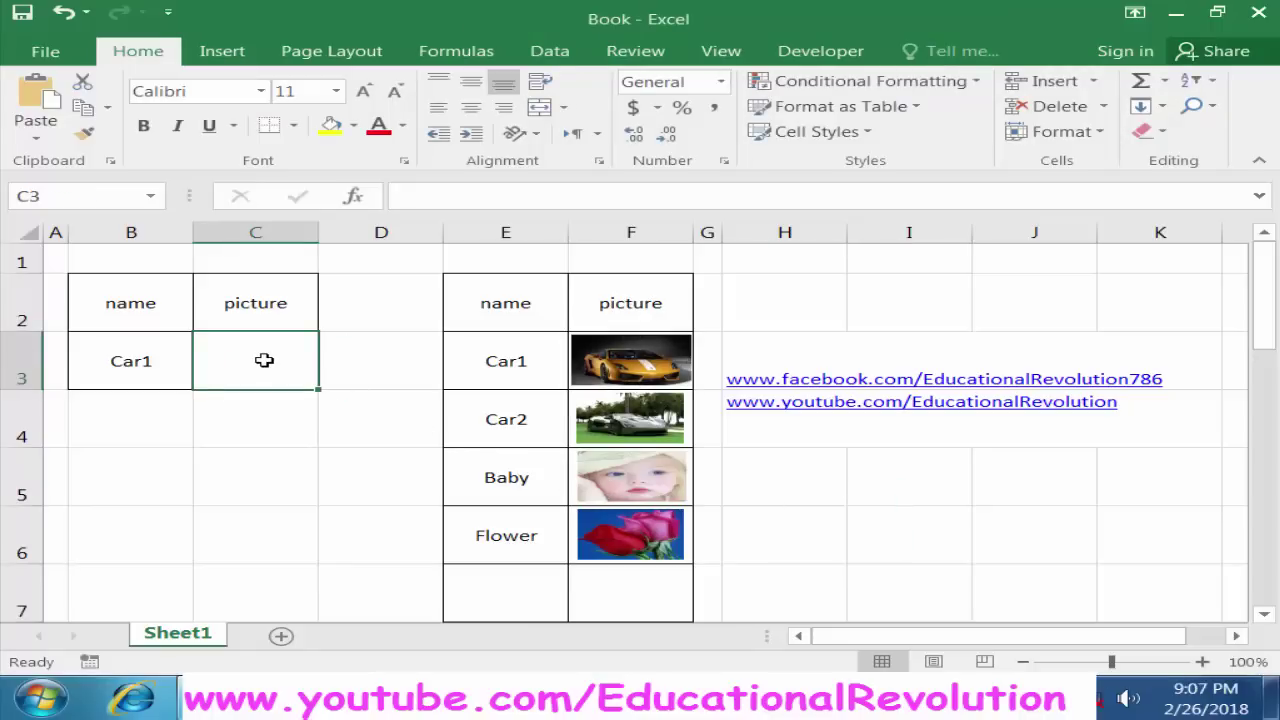
{"action": "key", "text": "ctrl+v"}
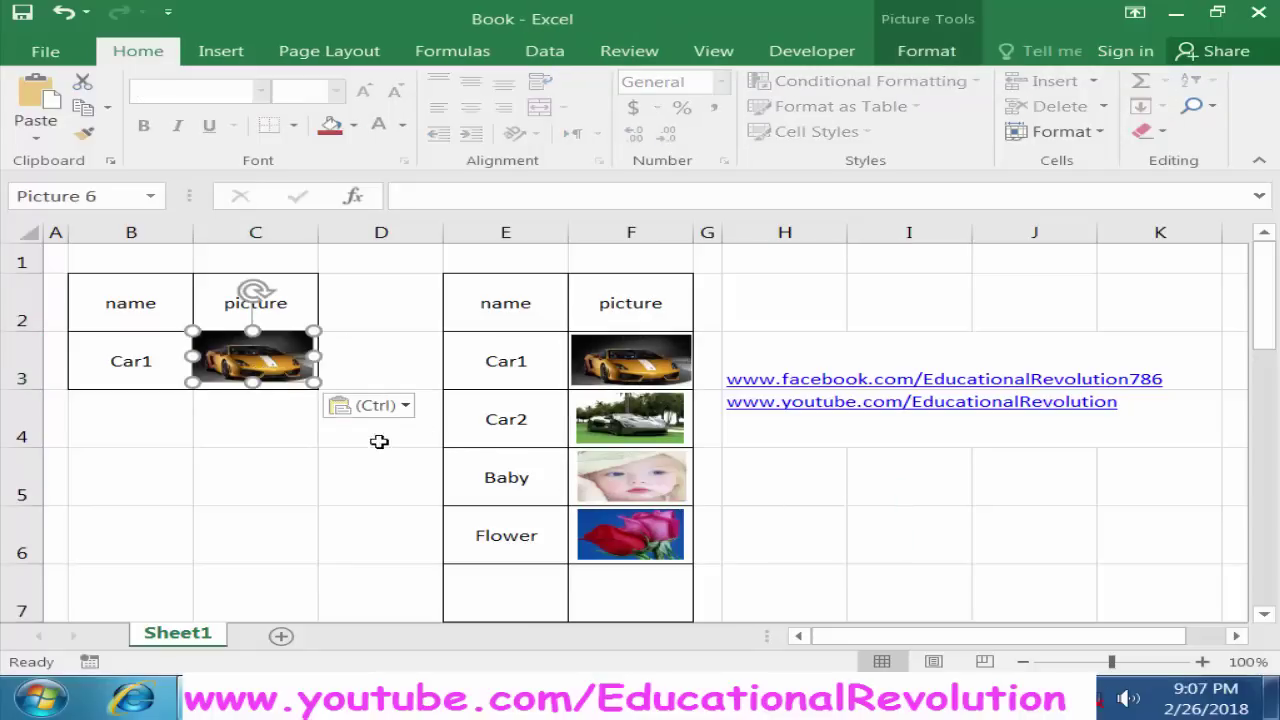
{"action": "key", "text": "Right"}
{"action": "key", "text": "Right"}
{"action": "key", "text": "Down"}
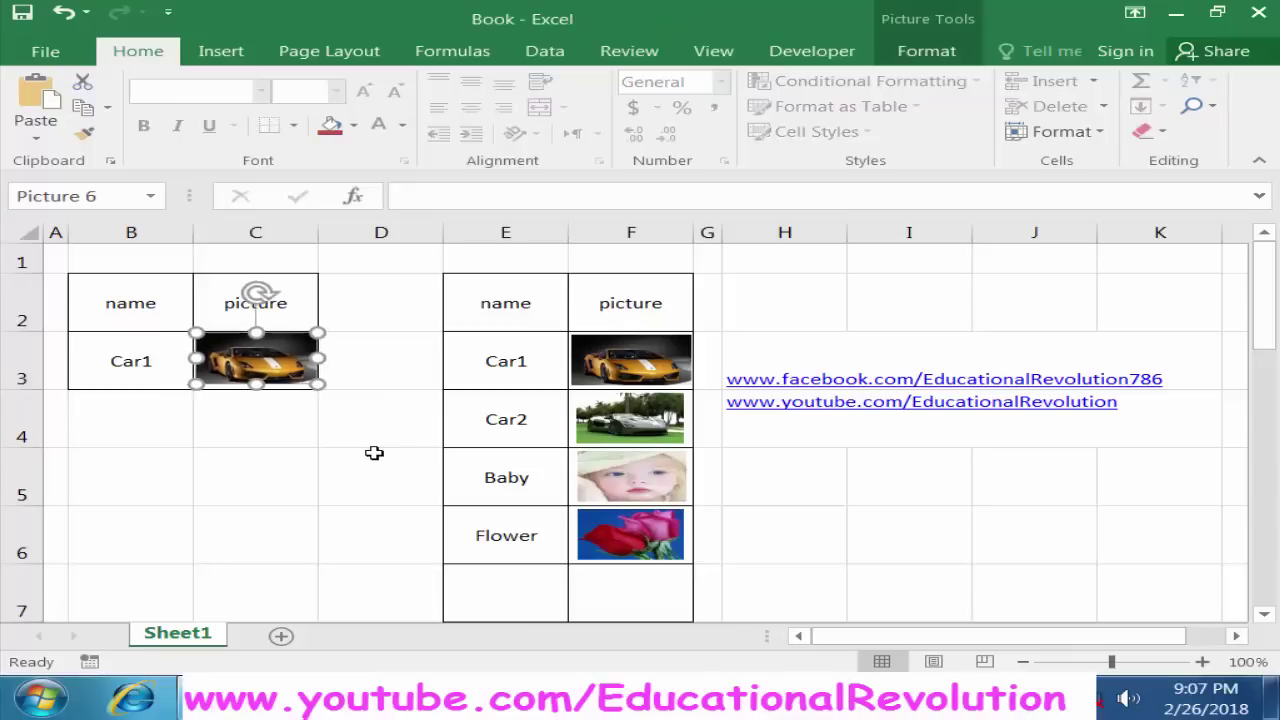
{"action": "key", "text": "Down"}
{"action": "left_click", "coordinate": [391, 468]}
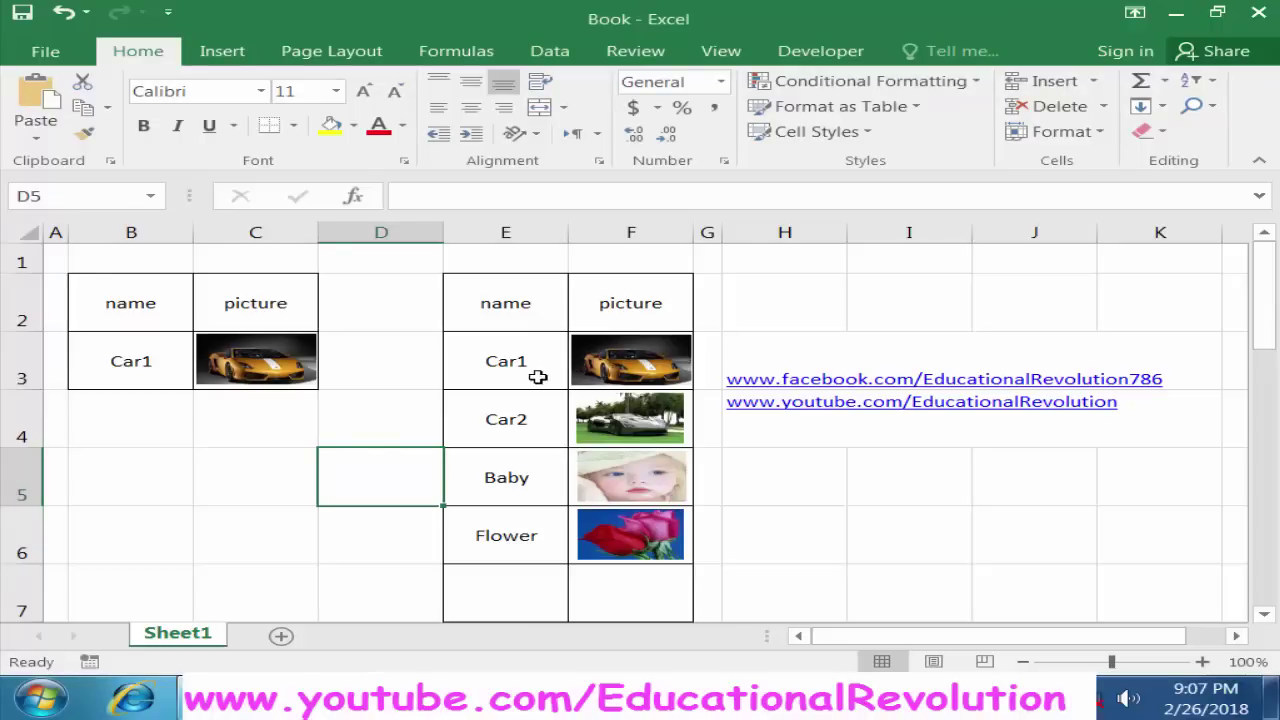
{"action": "left_click", "coordinate": [491, 368]}
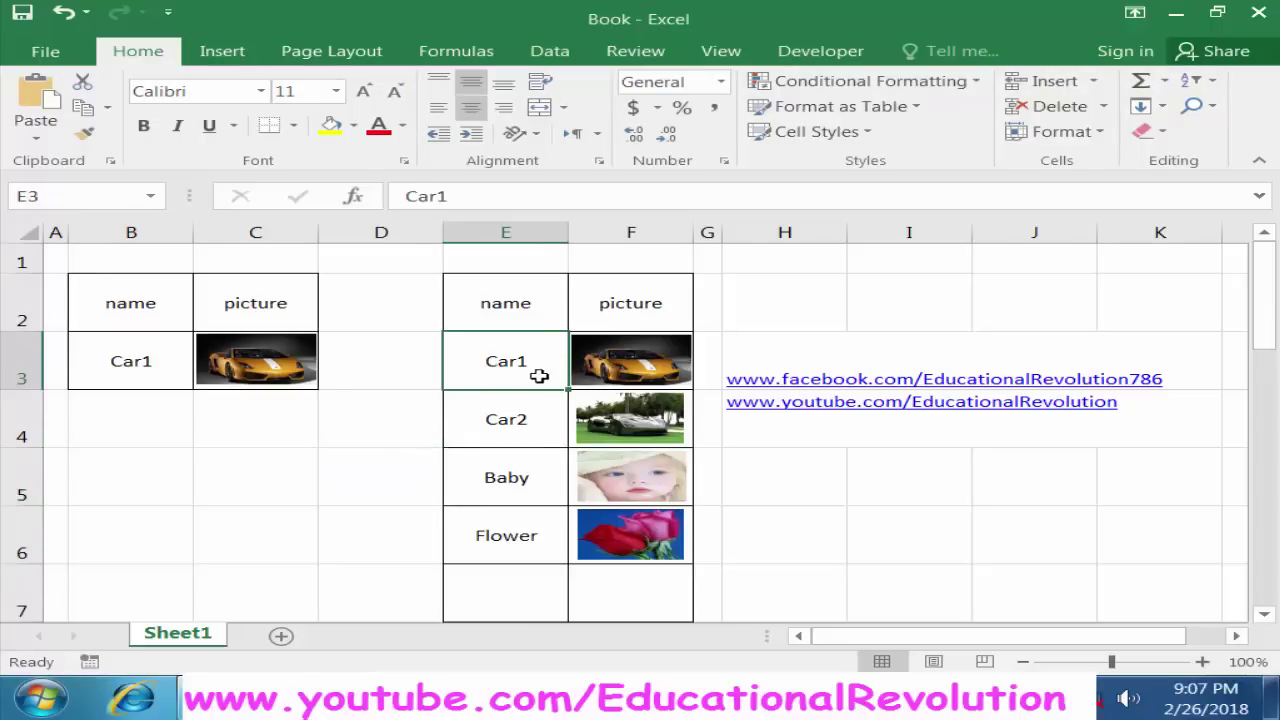
{"action": "left_click", "coordinate": [131, 362]}
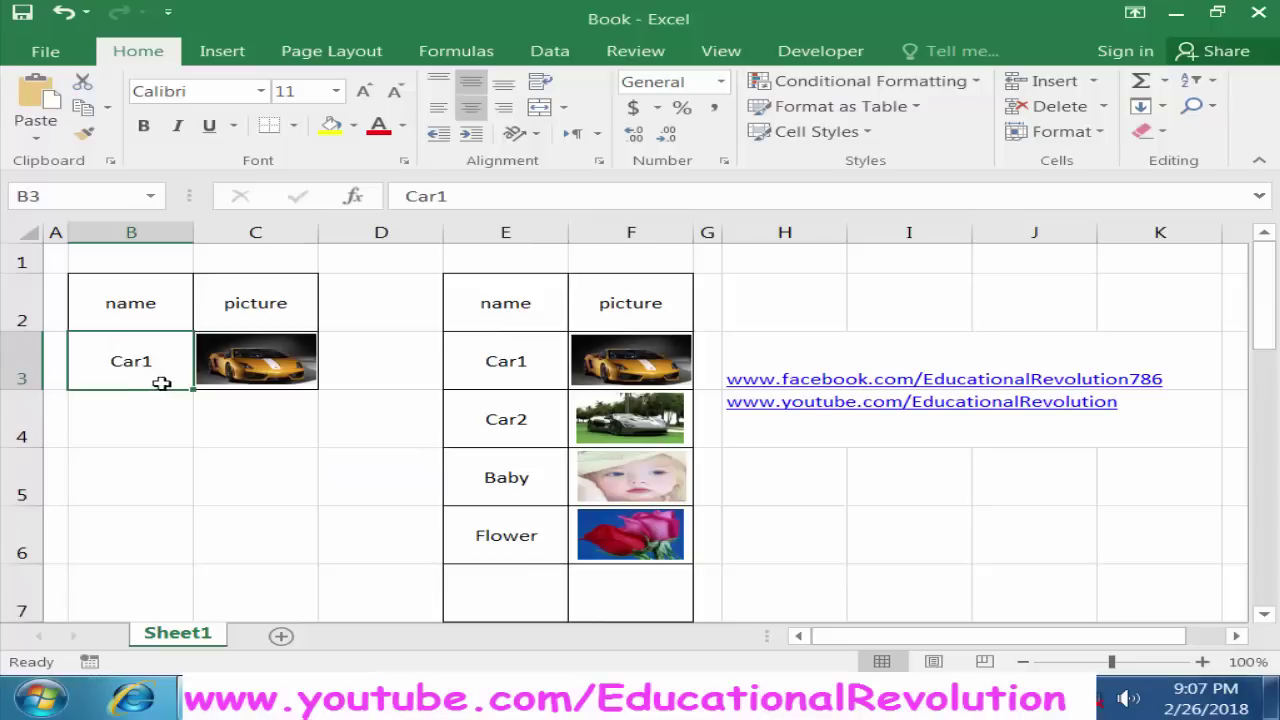
{"action": "left_click", "coordinate": [265, 365]}
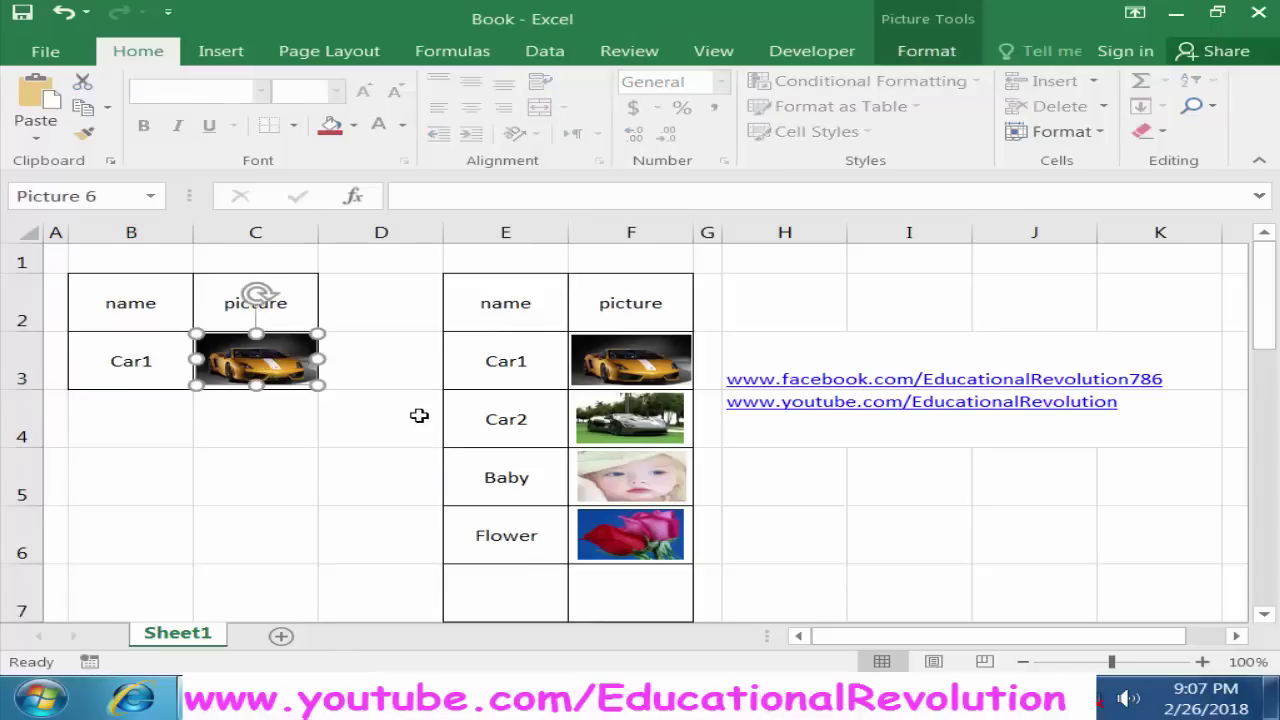
In Name Manager, create a new name pic and start its Refers to formula with =index(.
{"action": "left_click", "coordinate": [452, 55]}
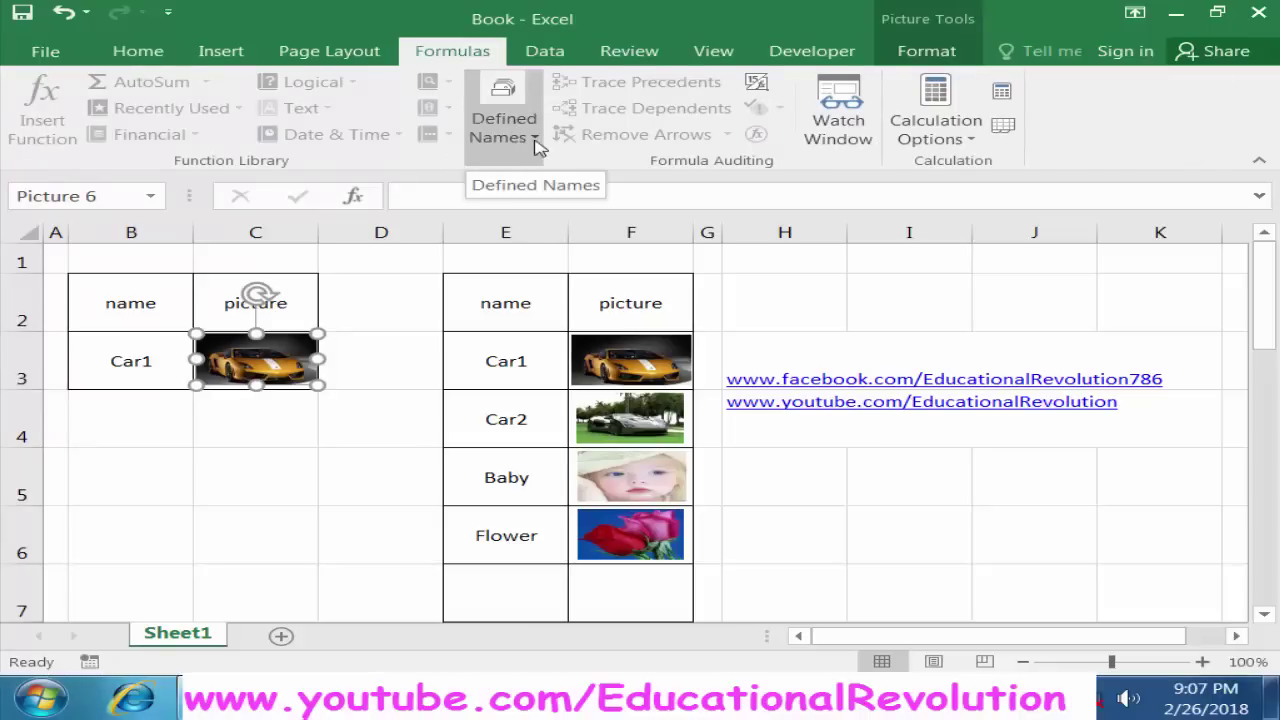
{"action": "left_click", "coordinate": [534, 143]}
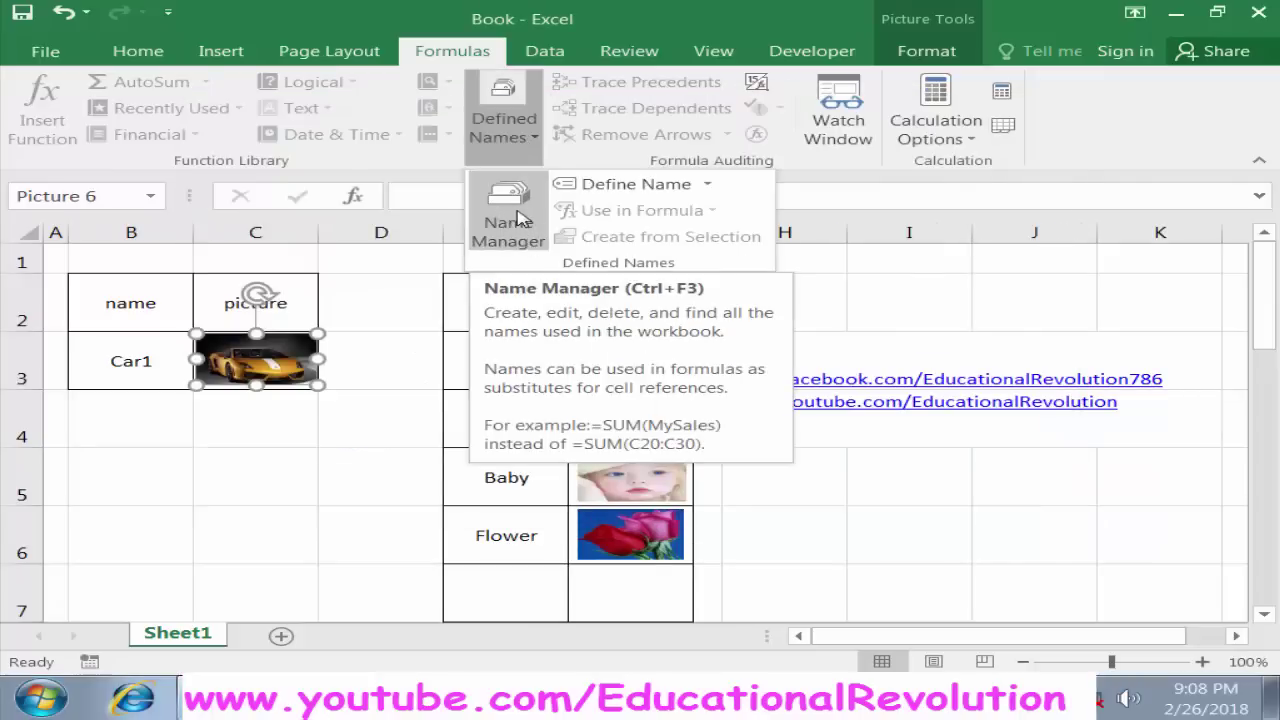
{"action": "left_click", "coordinate": [519, 218]}
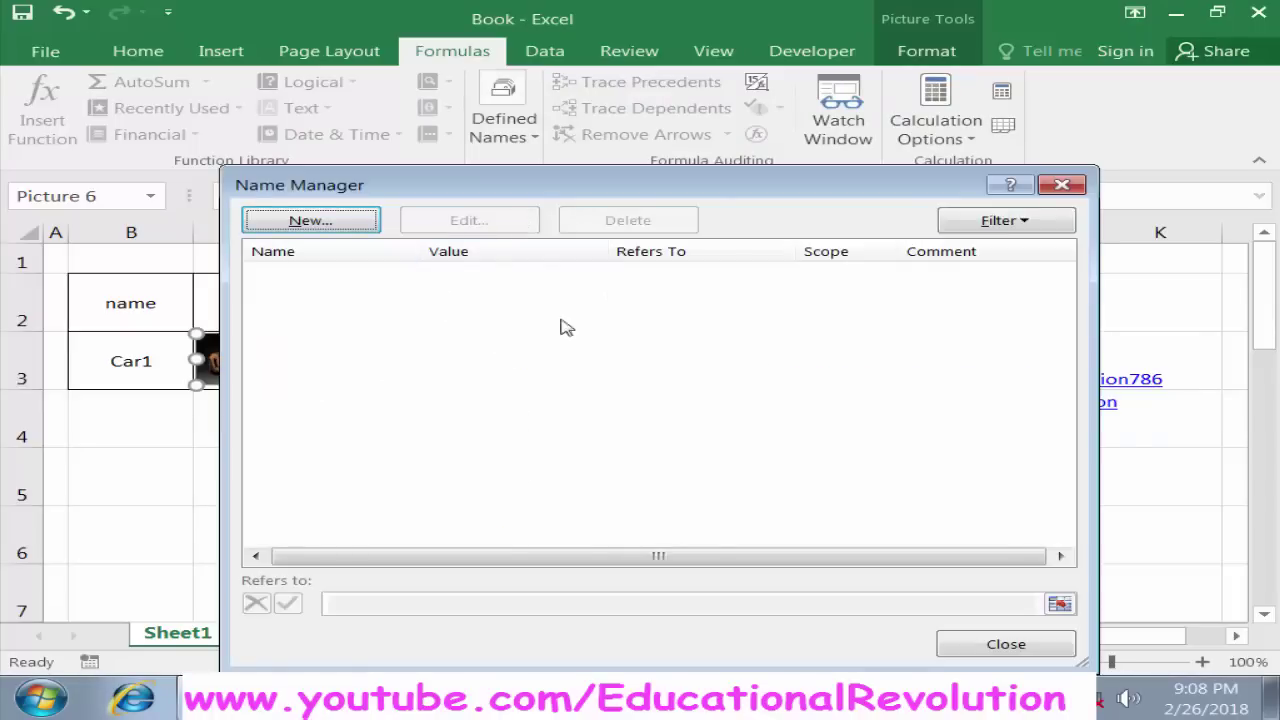
{"action": "left_click", "coordinate": [310, 221]}
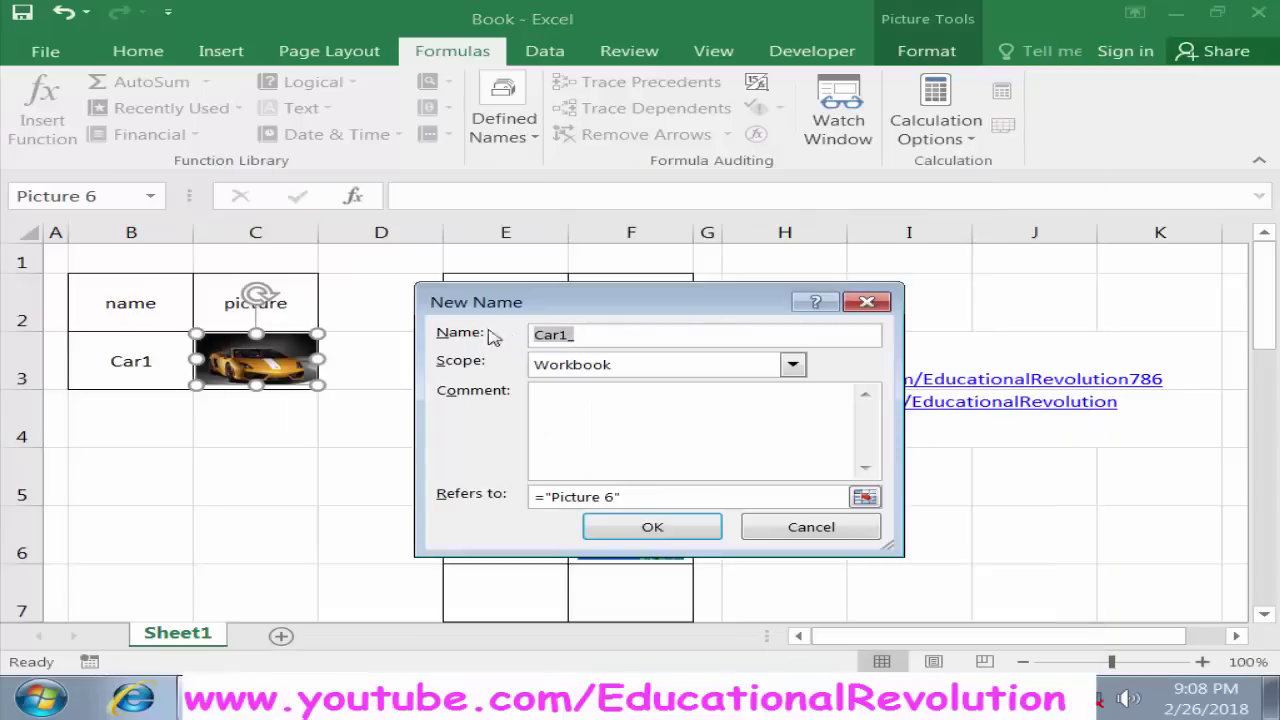
{"action": "key", "text": "BackSpace"}
{"action": "type", "text": "pic"}
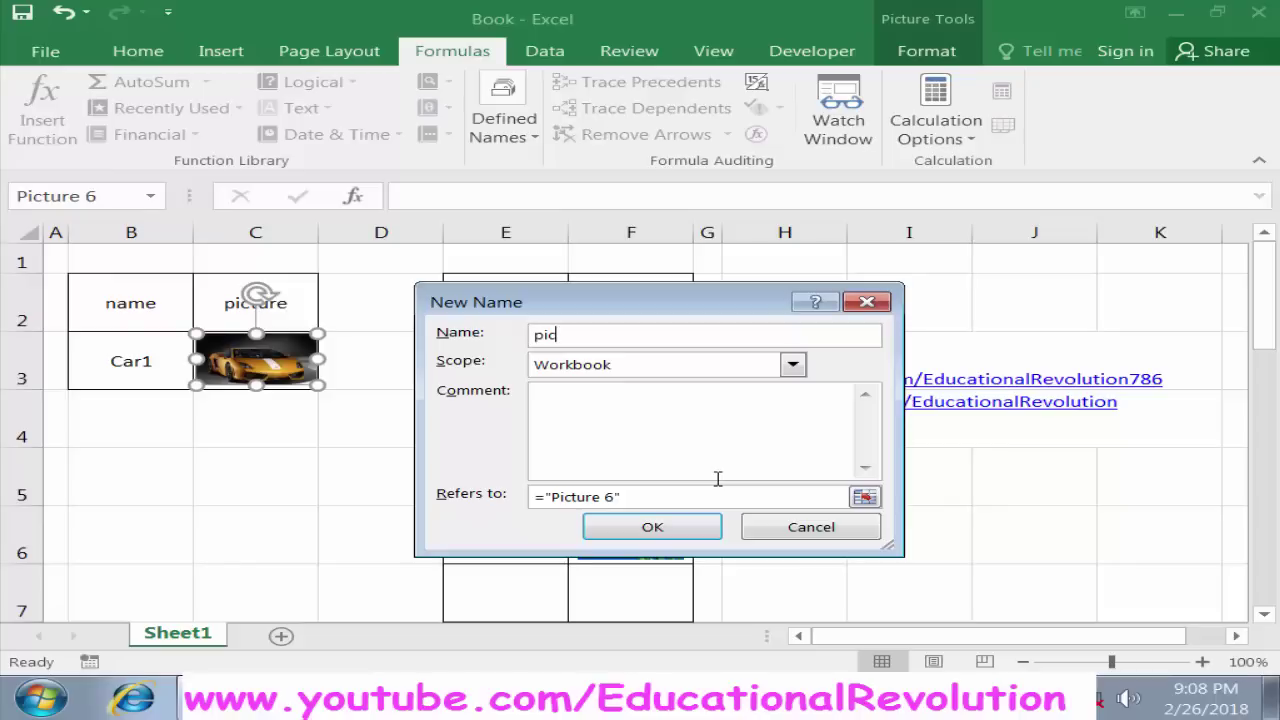
{"action": "left_click", "coordinate": [662, 493]}
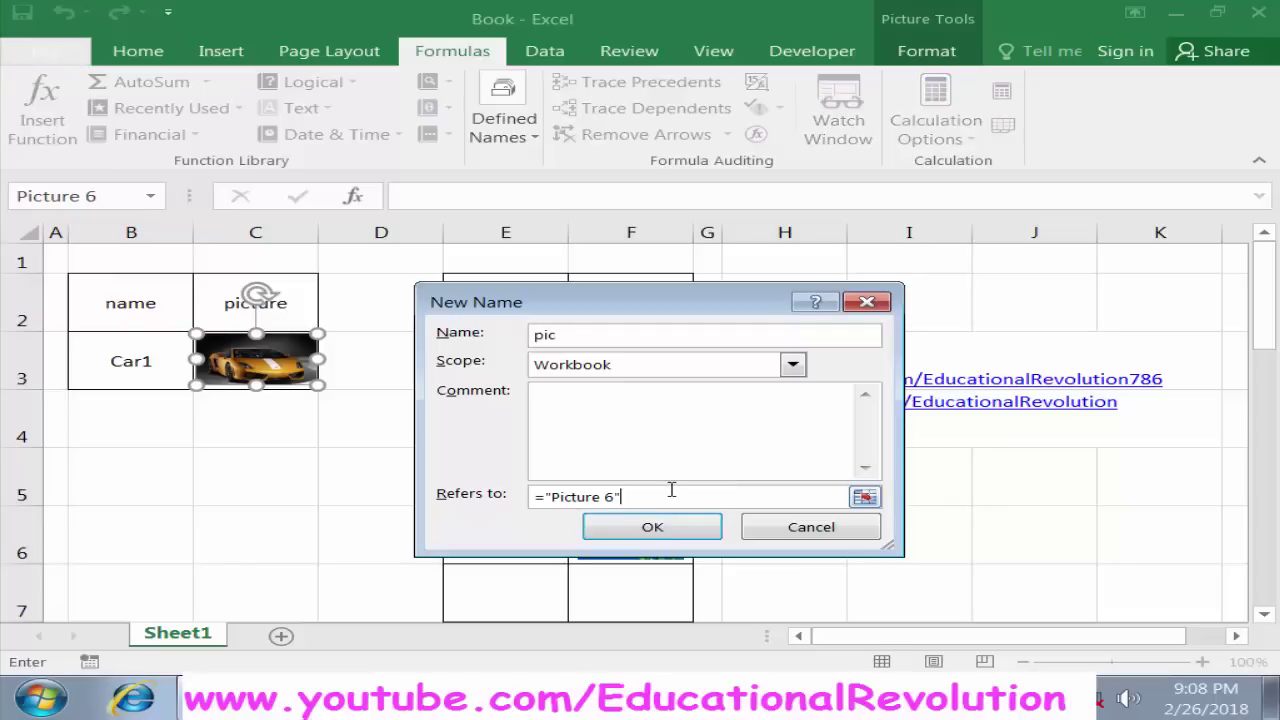
{"action": "key", "text": "BackSpace"}
{"action": "key", "text": "BackSpace"}
{"action": "key", "text": "BackSpace"}
{"action": "key", "text": "BackSpace"}
{"action": "key", "text": "BackSpace"}
{"action": "key", "text": "BackSpace"}
{"action": "key", "text": "BackSpace"}
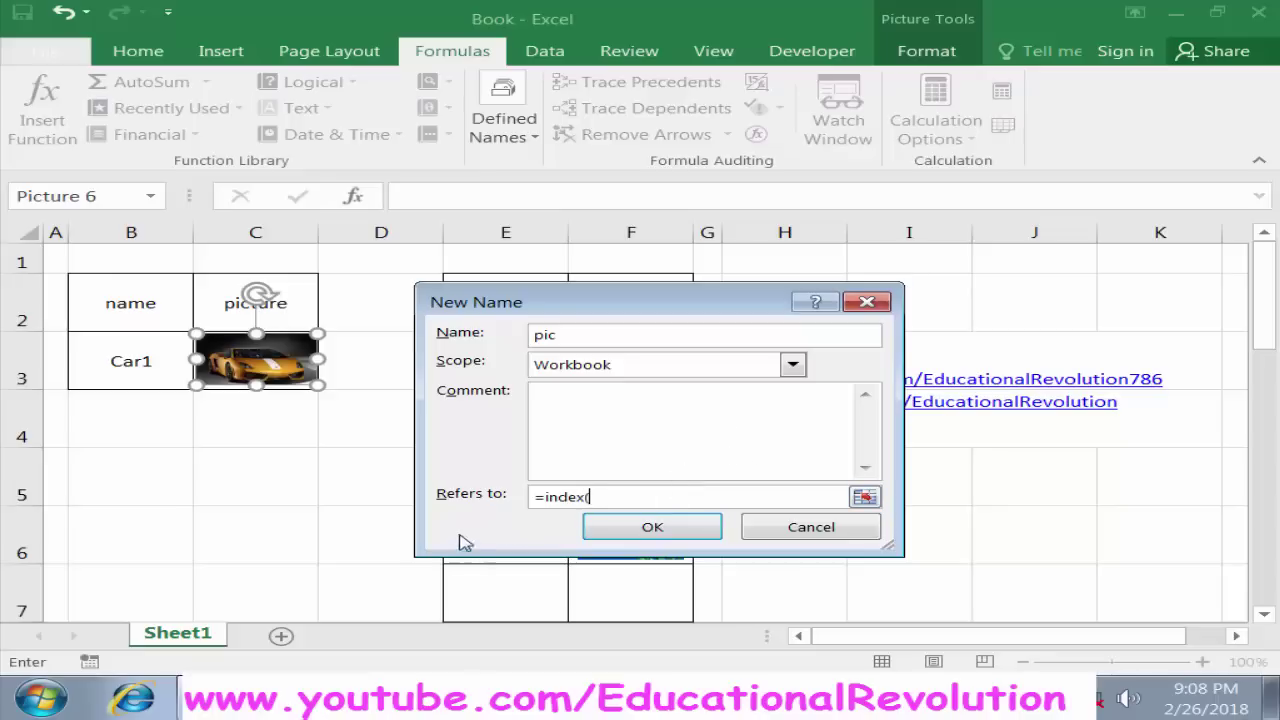
Define pic as =INDEX(Sheet1!$F$2:$F$7,MATCH(Sheet1!$B$3,Sheet1!$E$2:$E$7,0)) and save it.
{"action": "left_click_drag", "start_coordinate": [677, 303], "coordinate": [654, 376]}
{"action": "left_click_drag", "start_coordinate": [632, 300], "coordinate": [645, 588]}
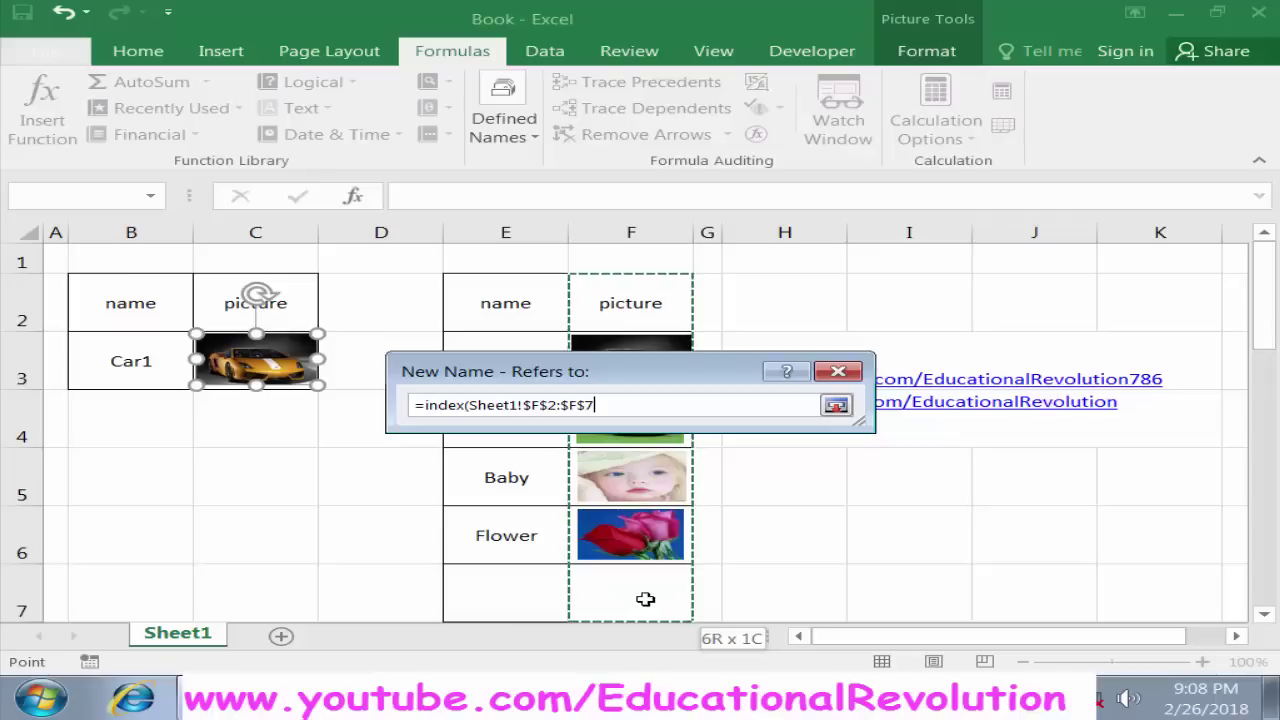
{"action": "left_click_drag", "start_coordinate": [645, 598], "coordinate": [646, 599]}
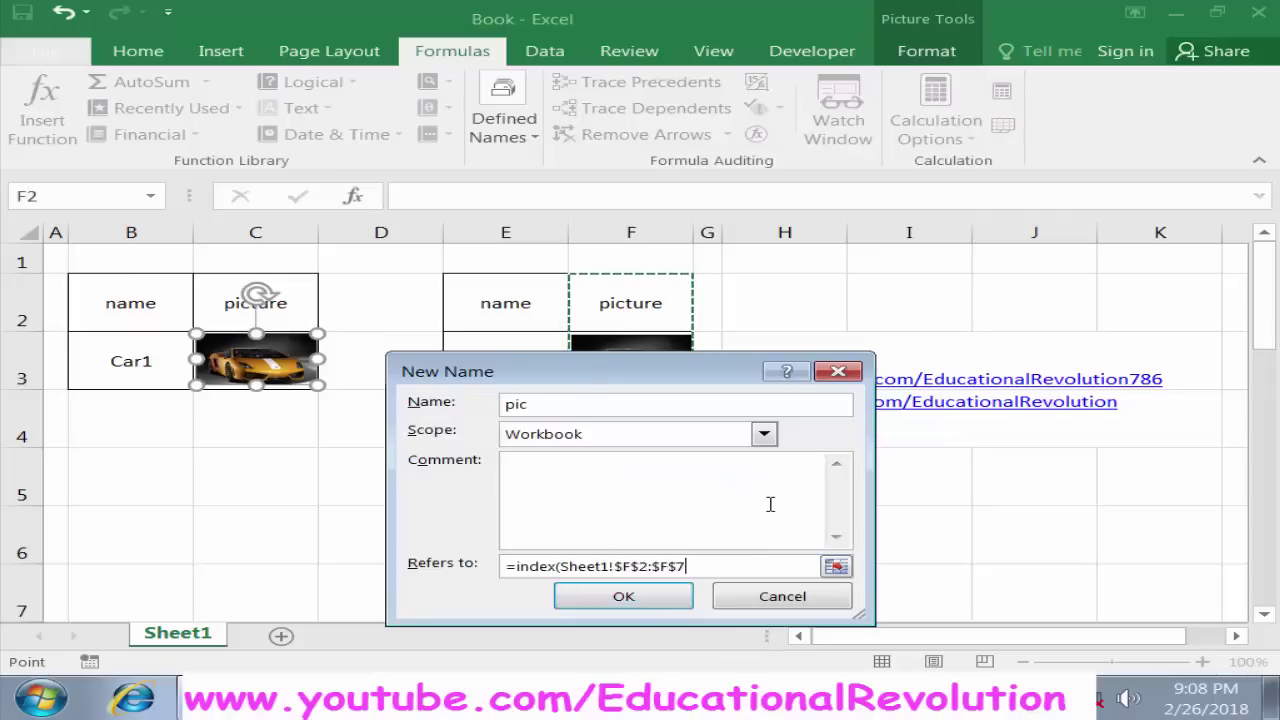
{"action": "type", "text": ",match("}
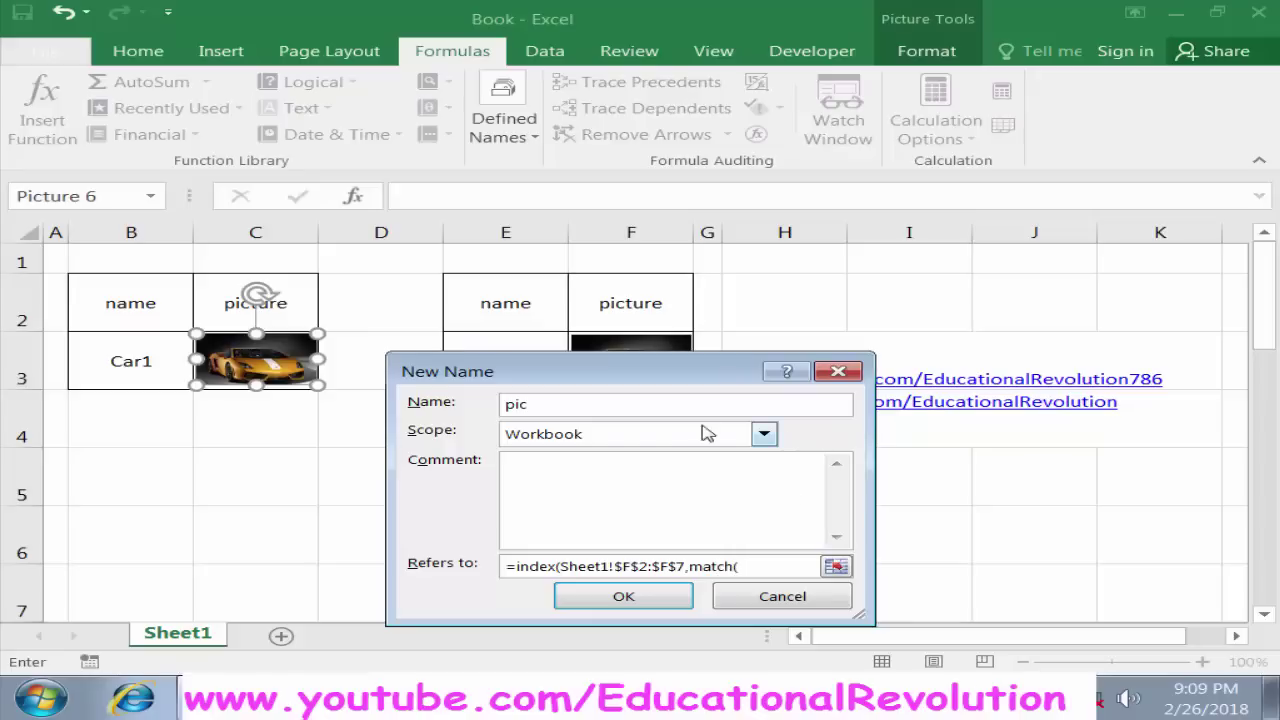
{"action": "left_click", "coordinate": [104, 351]}
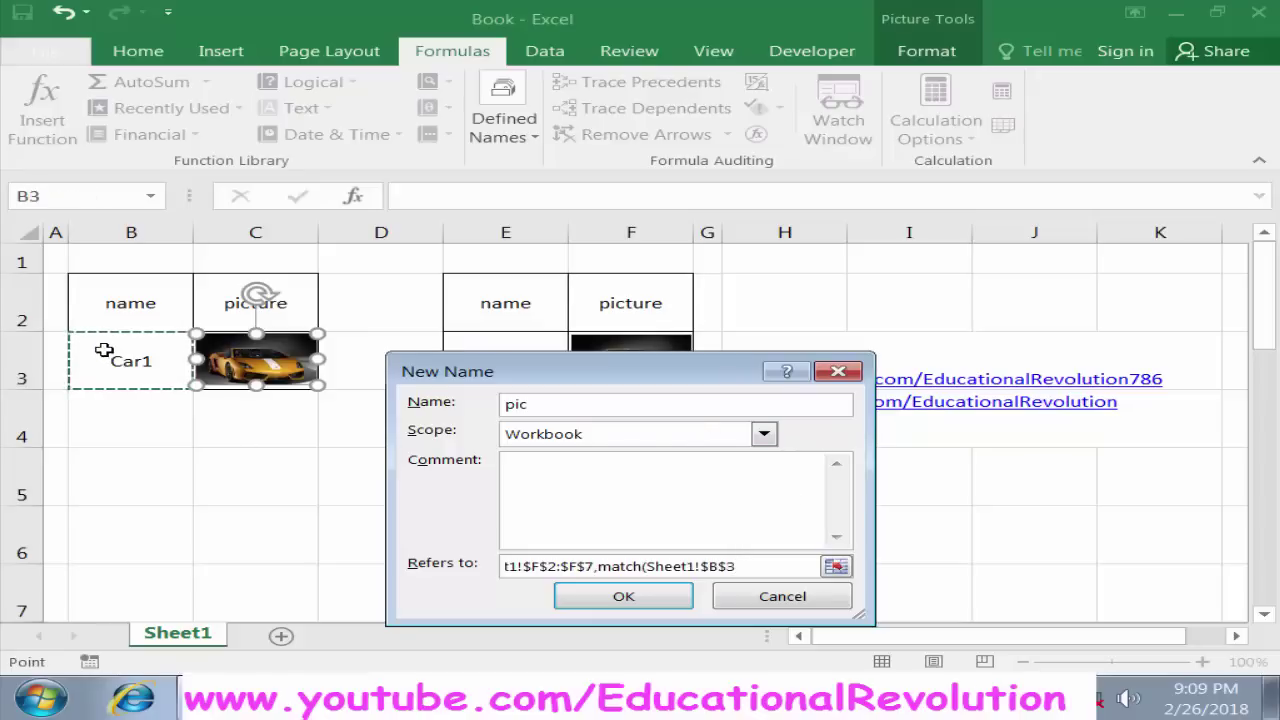
{"action": "type", "text": ","}
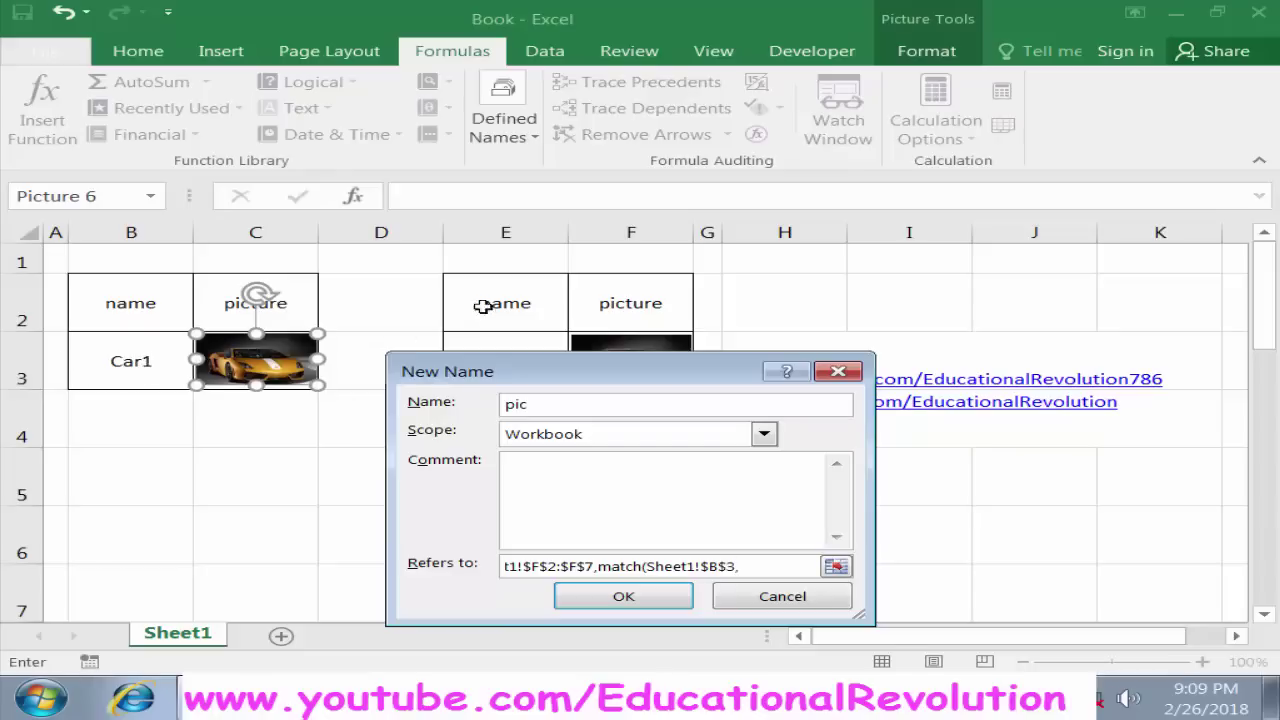
{"action": "left_click_drag", "start_coordinate": [500, 300], "coordinate": [520, 597]}
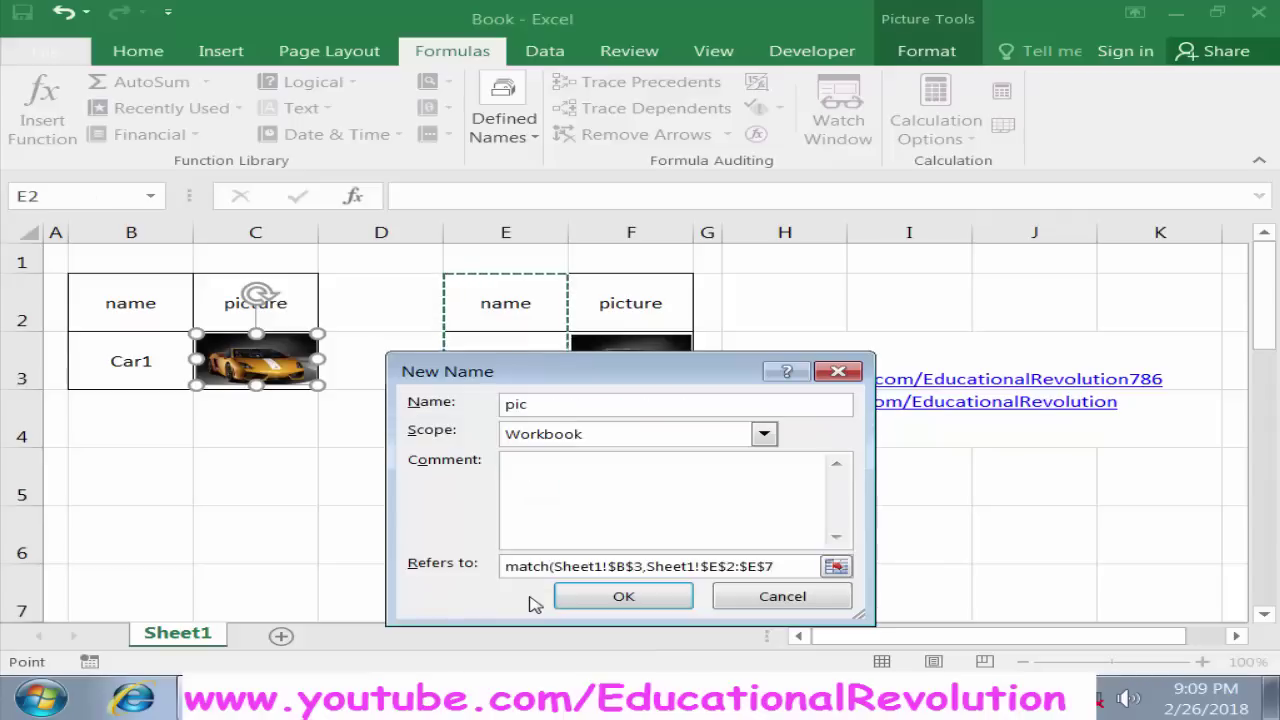
{"action": "type", "text": ",0))"}
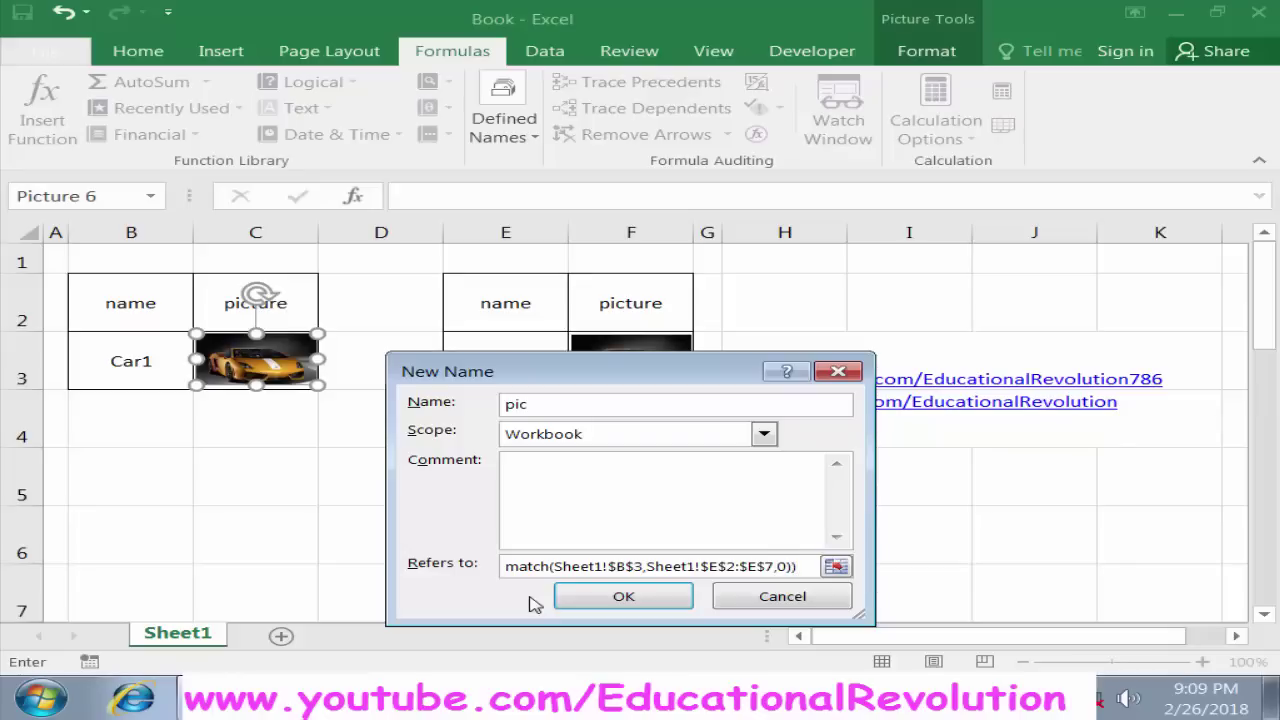
{"action": "left_click", "coordinate": [623, 598]}
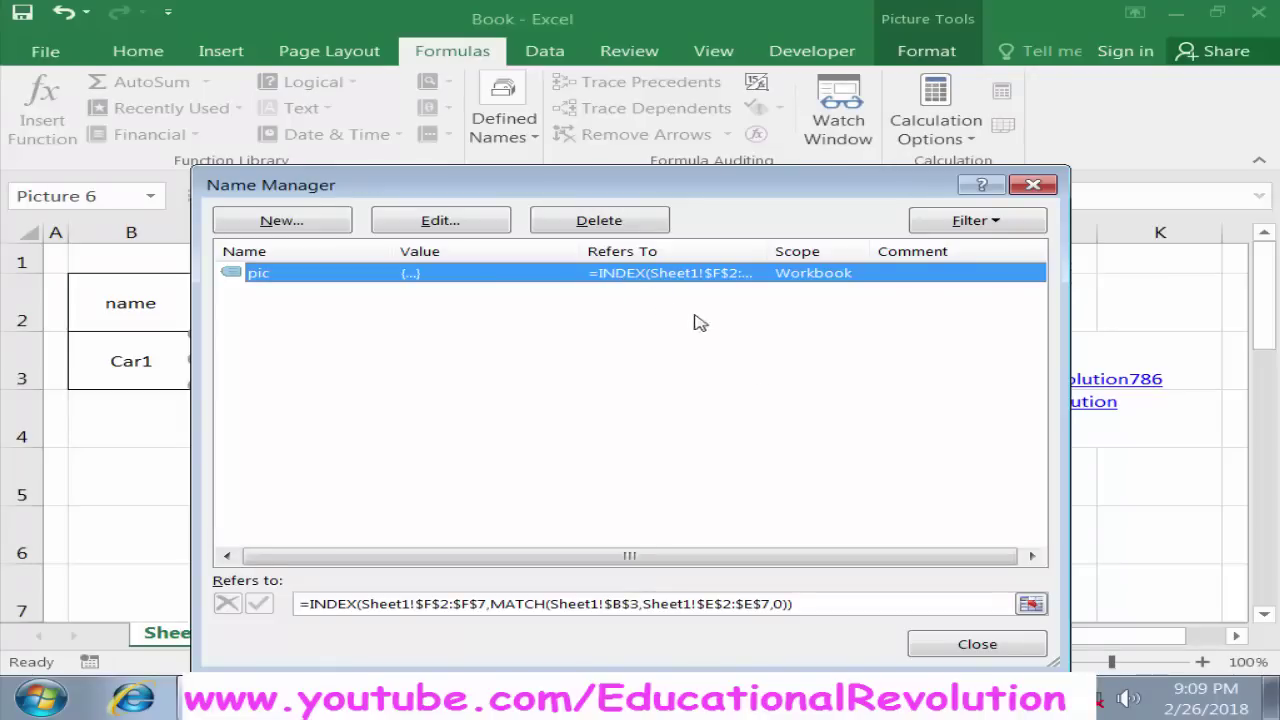
Link the C3 picture to the named formula by giving it the formula =pic.
{"action": "left_click", "coordinate": [972, 645]}
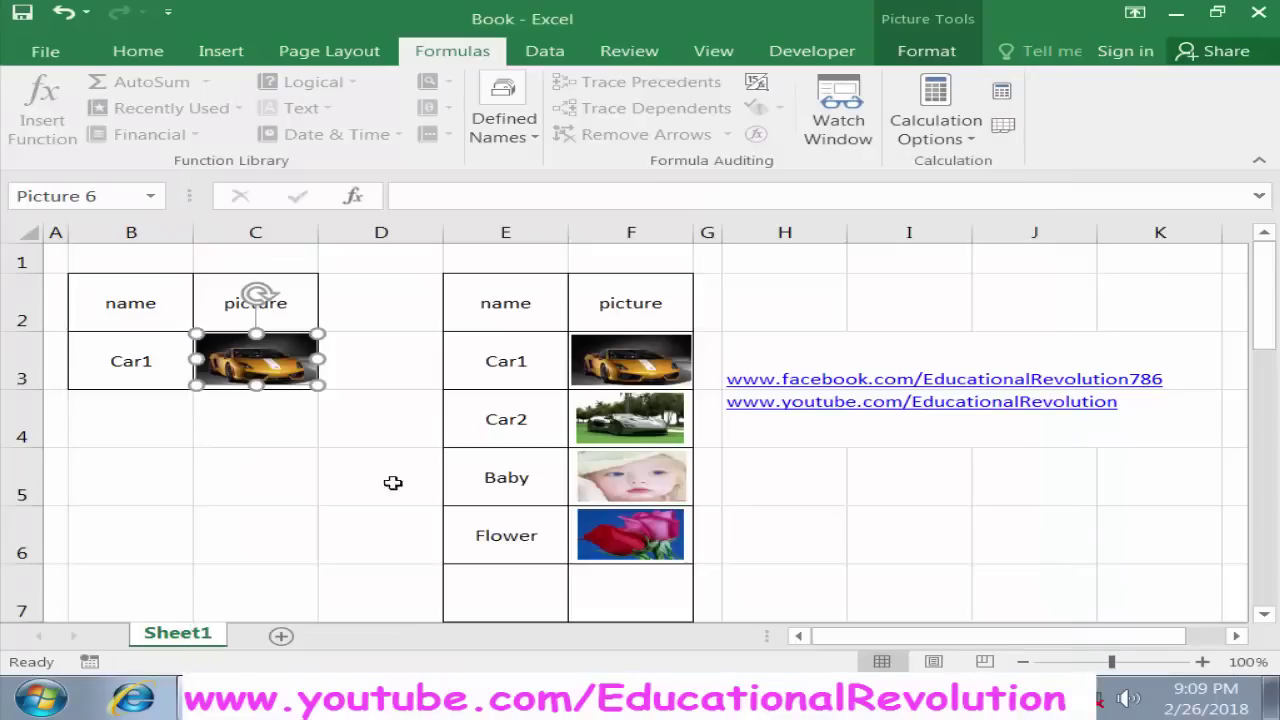
{"action": "left_click", "coordinate": [309, 438]}
{"action": "left_click", "coordinate": [262, 352]}
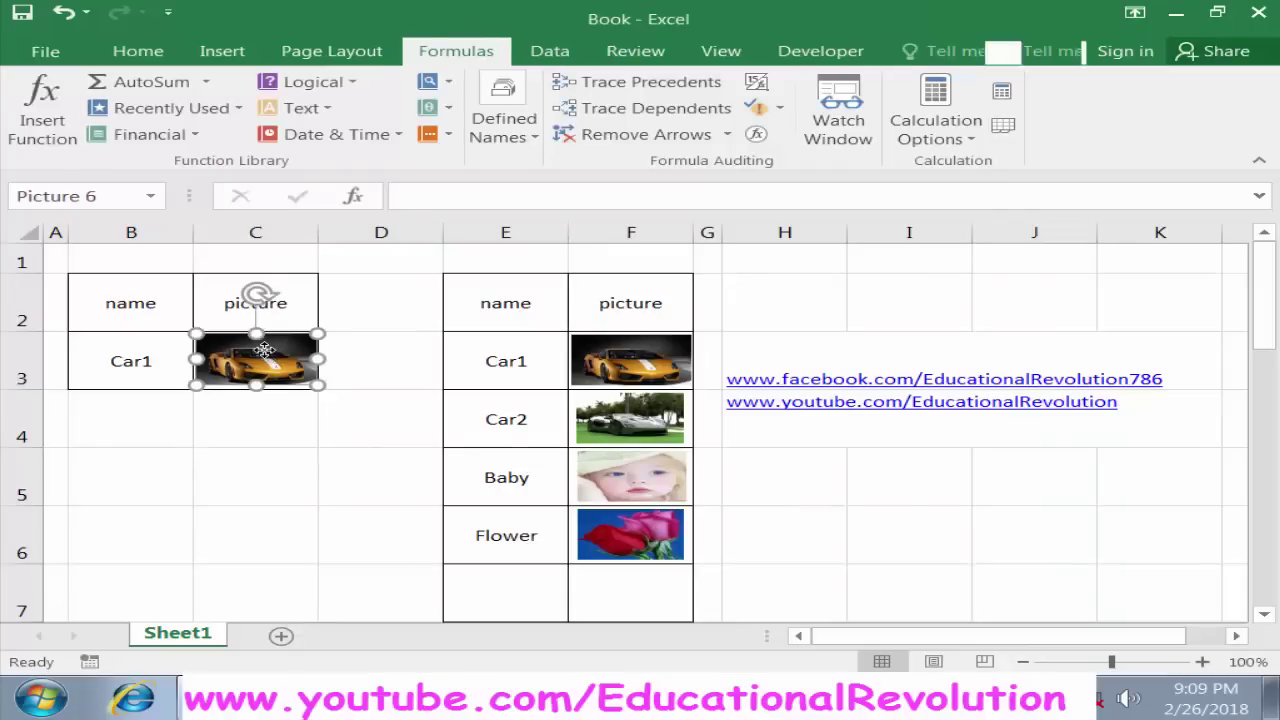
{"action": "left_click", "coordinate": [415, 193]}
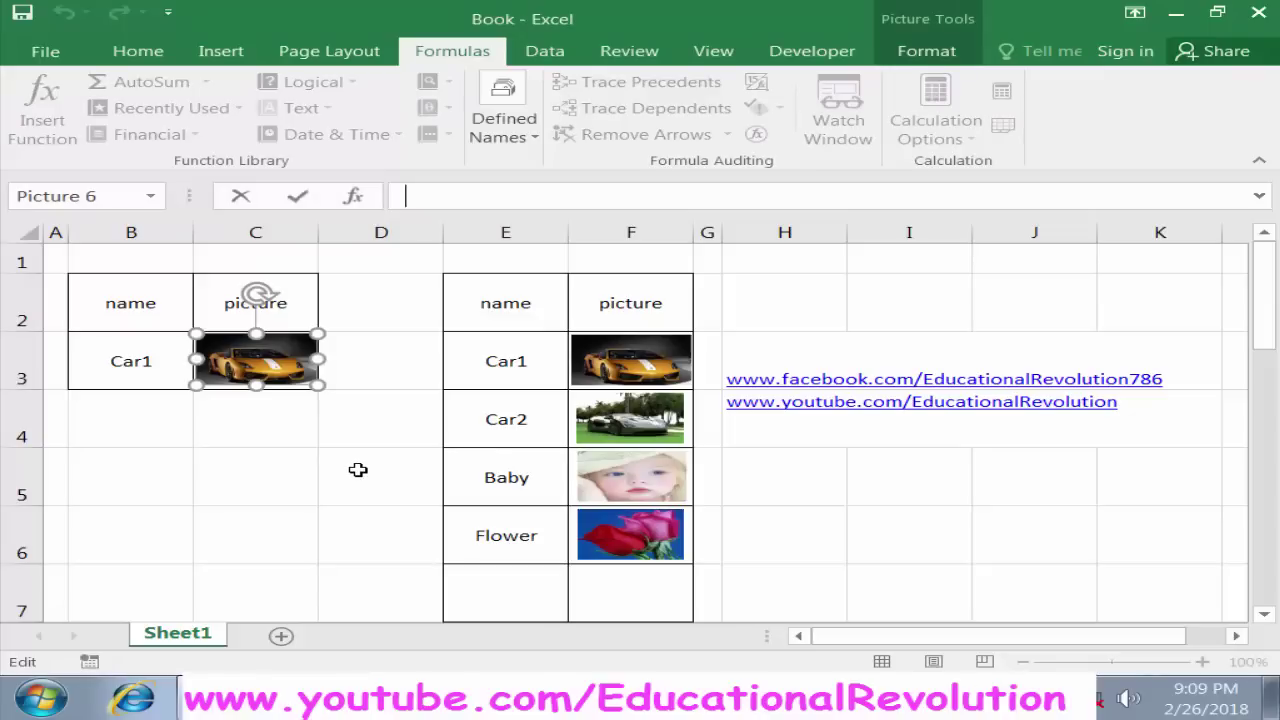
{"action": "type", "text": "=p"}
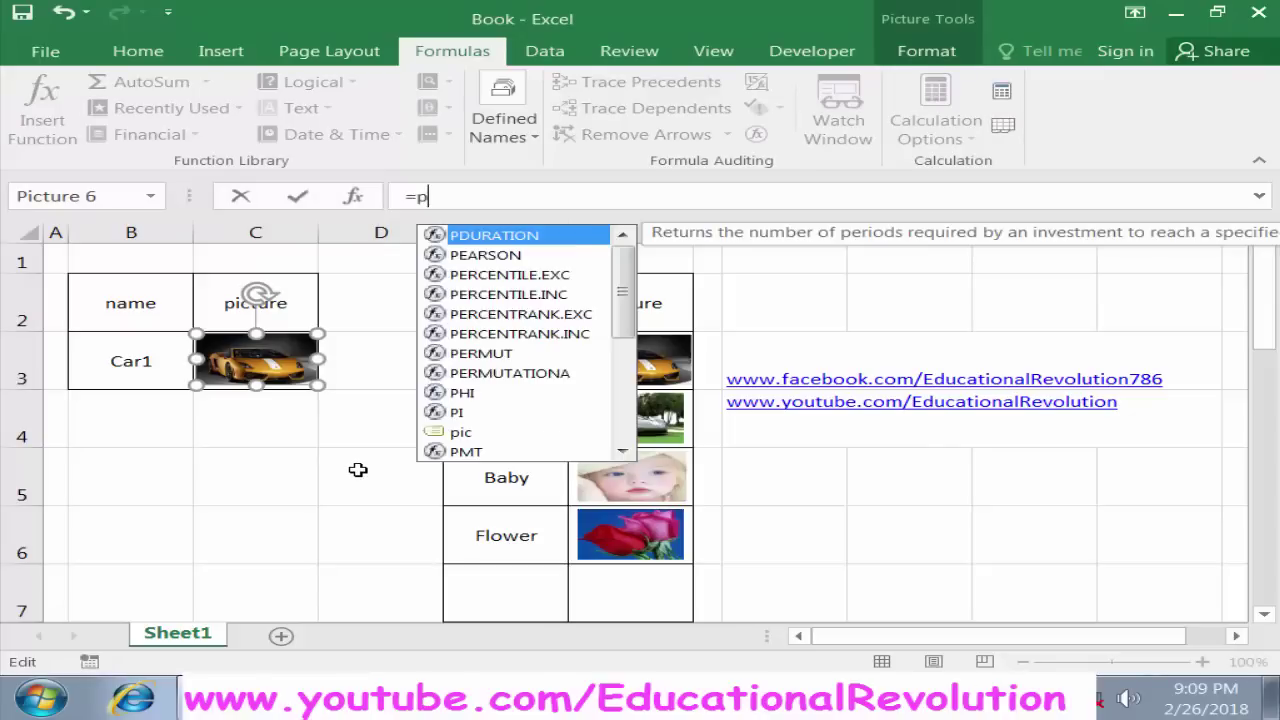
{"action": "type", "text": "ic"}
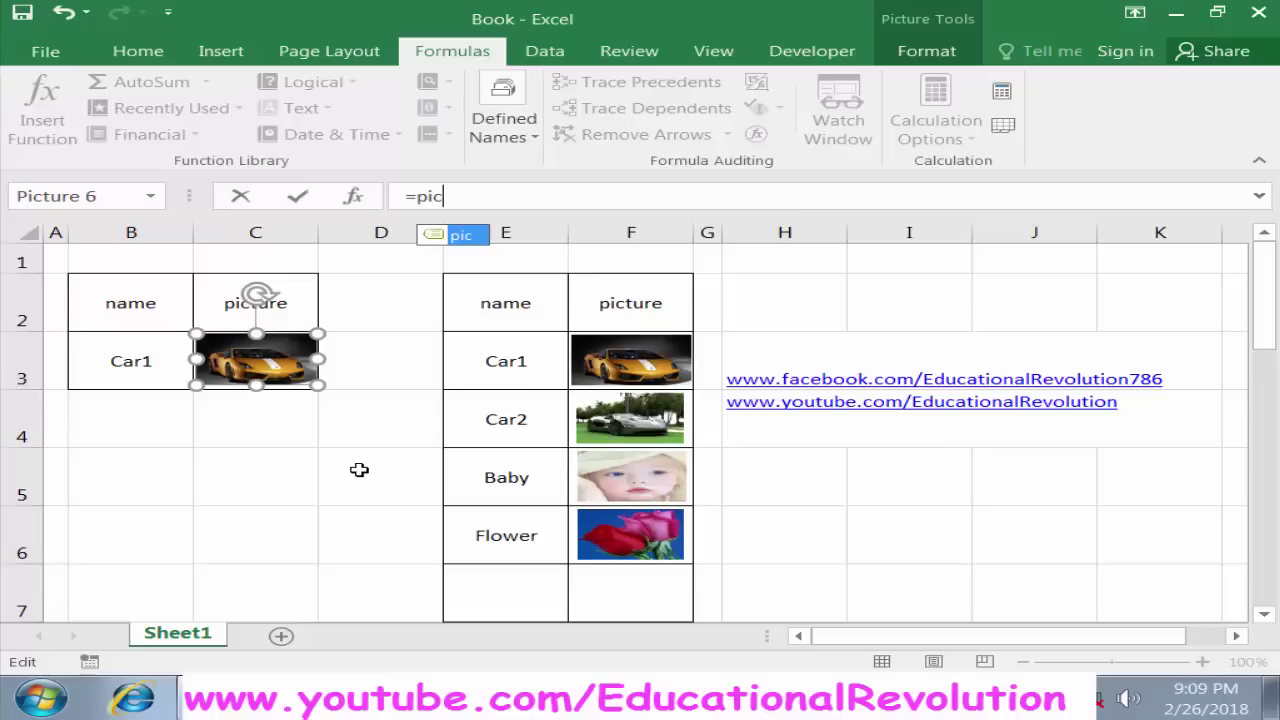
{"action": "key", "text": "Return"}
{"action": "left_click", "coordinate": [359, 469]}
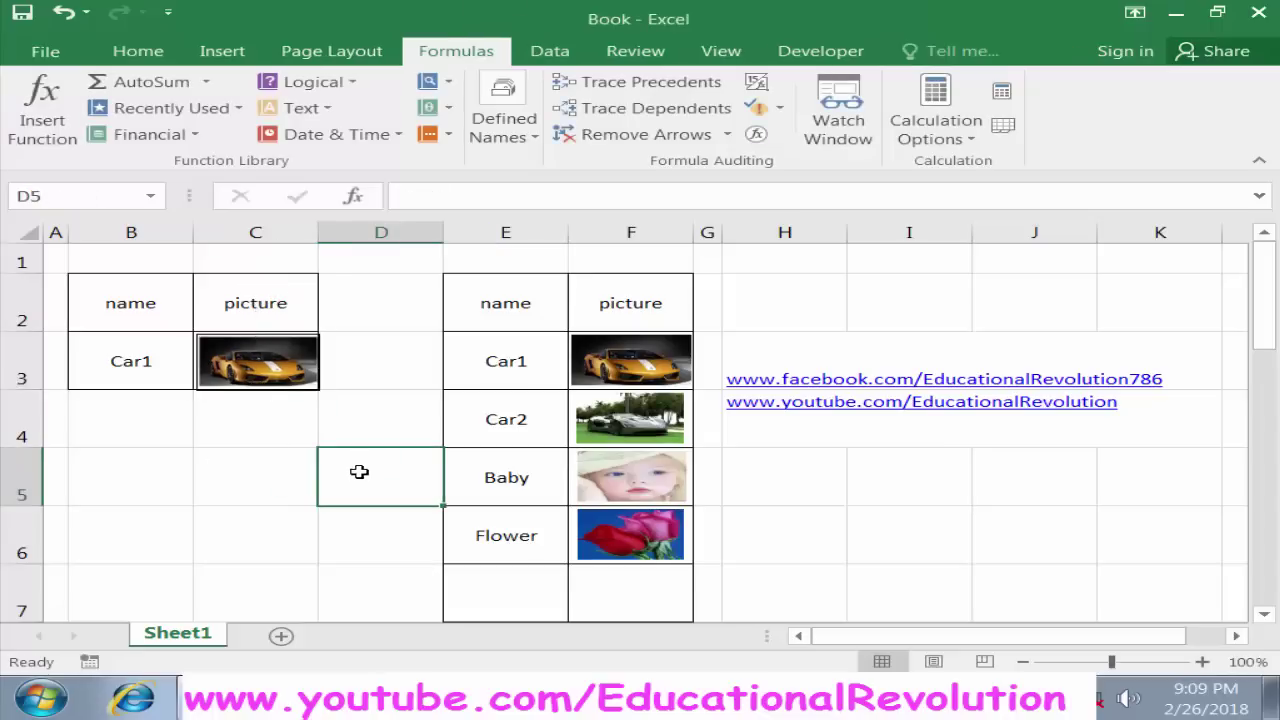
{"action": "left_click", "coordinate": [276, 366]}
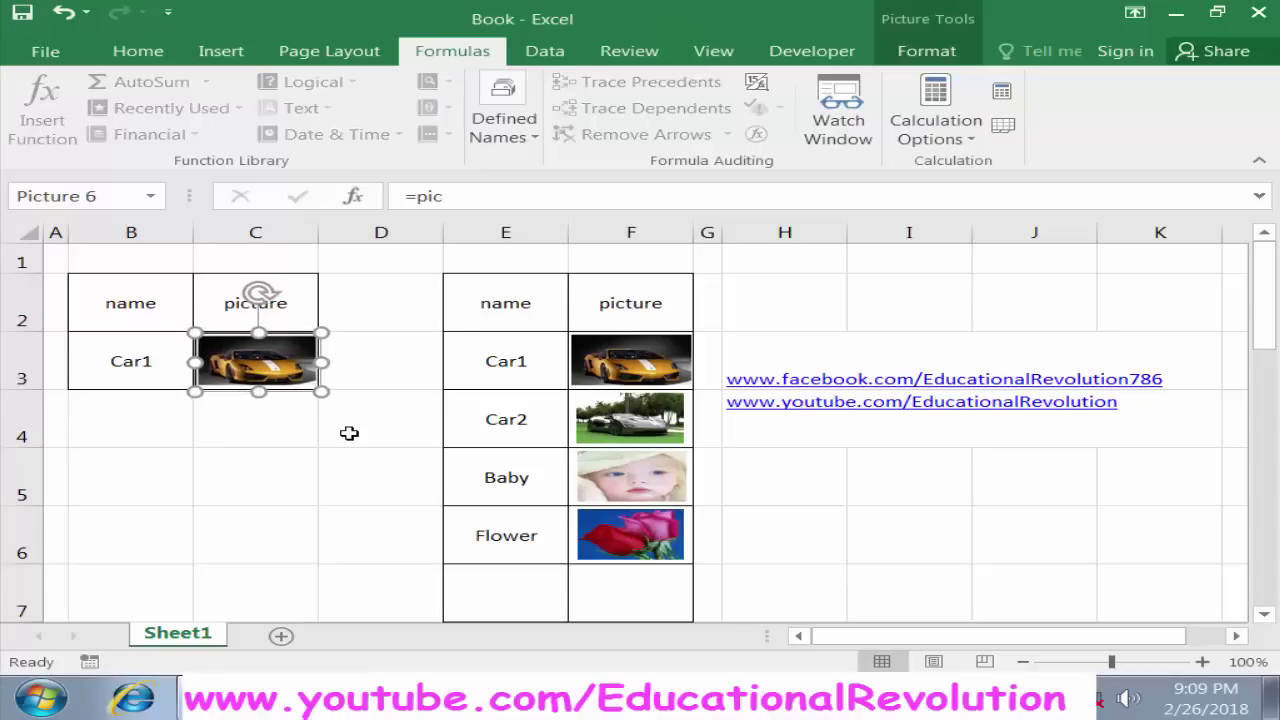
{"action": "left_click", "coordinate": [302, 438]}
{"action": "left_click", "coordinate": [281, 491]}
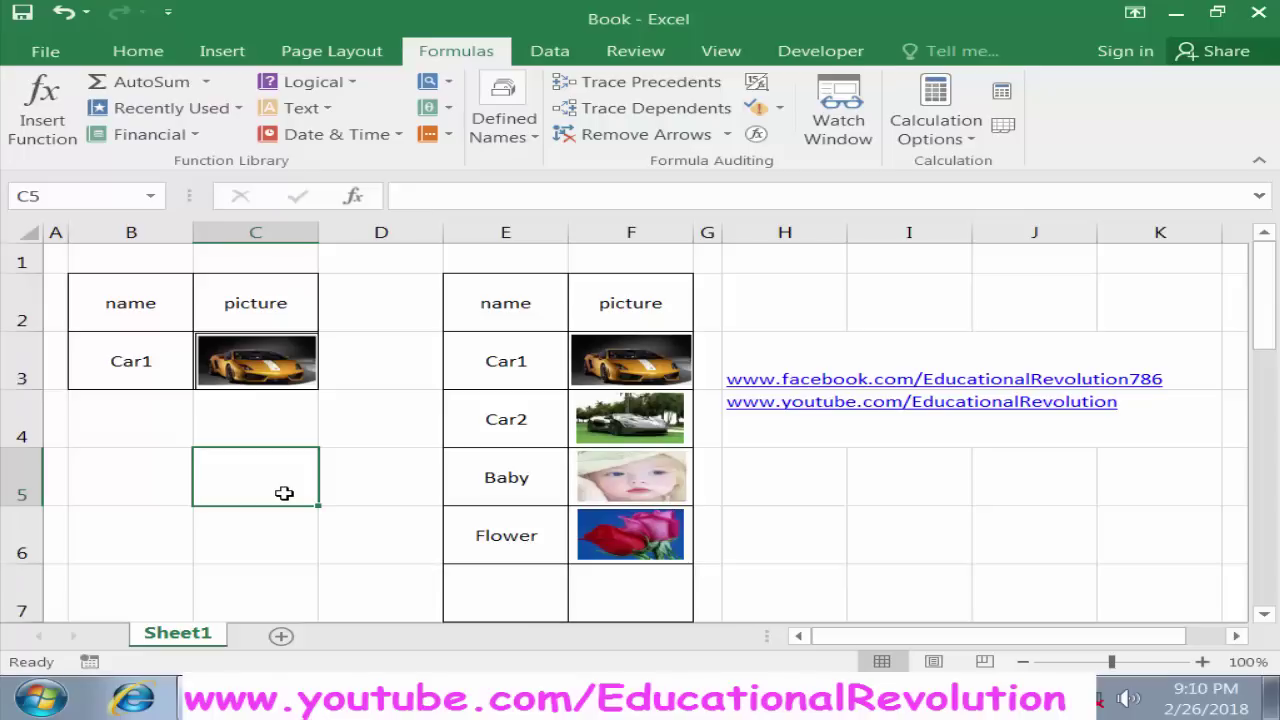
Enter Flower, Baby, then Car2 in B3, watching the C3 picture change to each.
{"action": "left_click", "coordinate": [117, 366]}
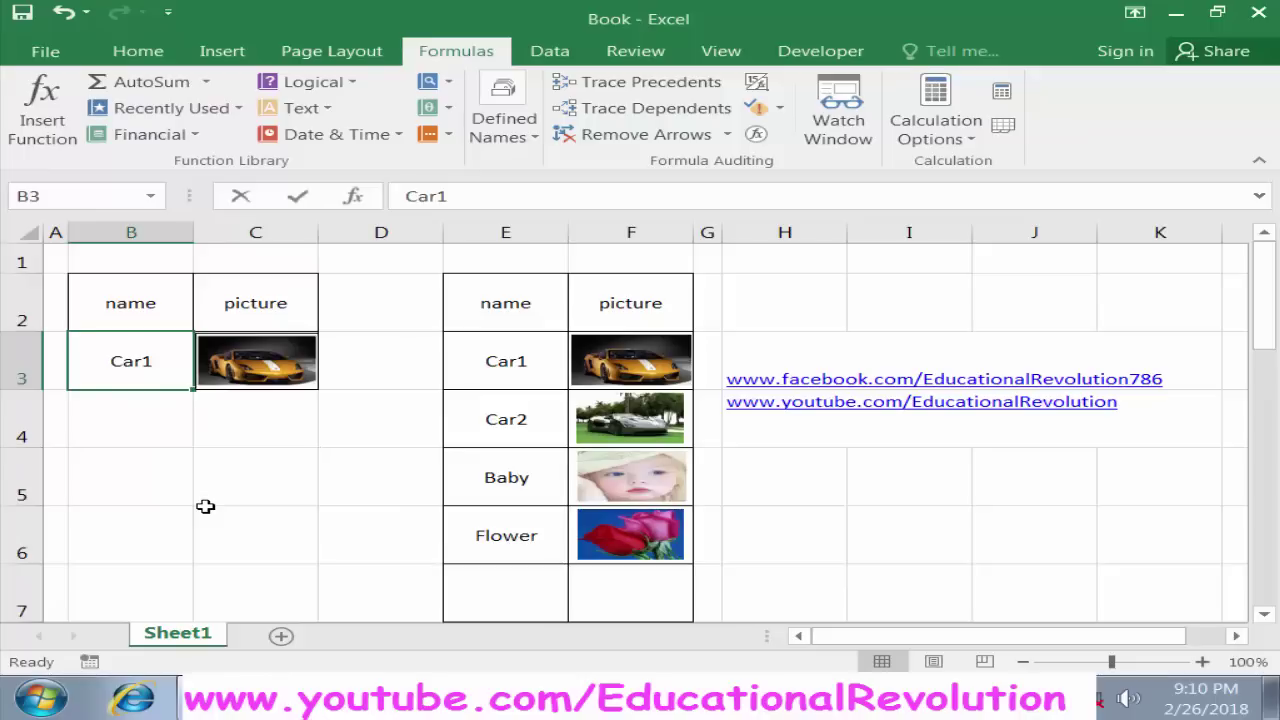
{"action": "type", "text": "Flow"}
{"action": "type", "text": "e"}
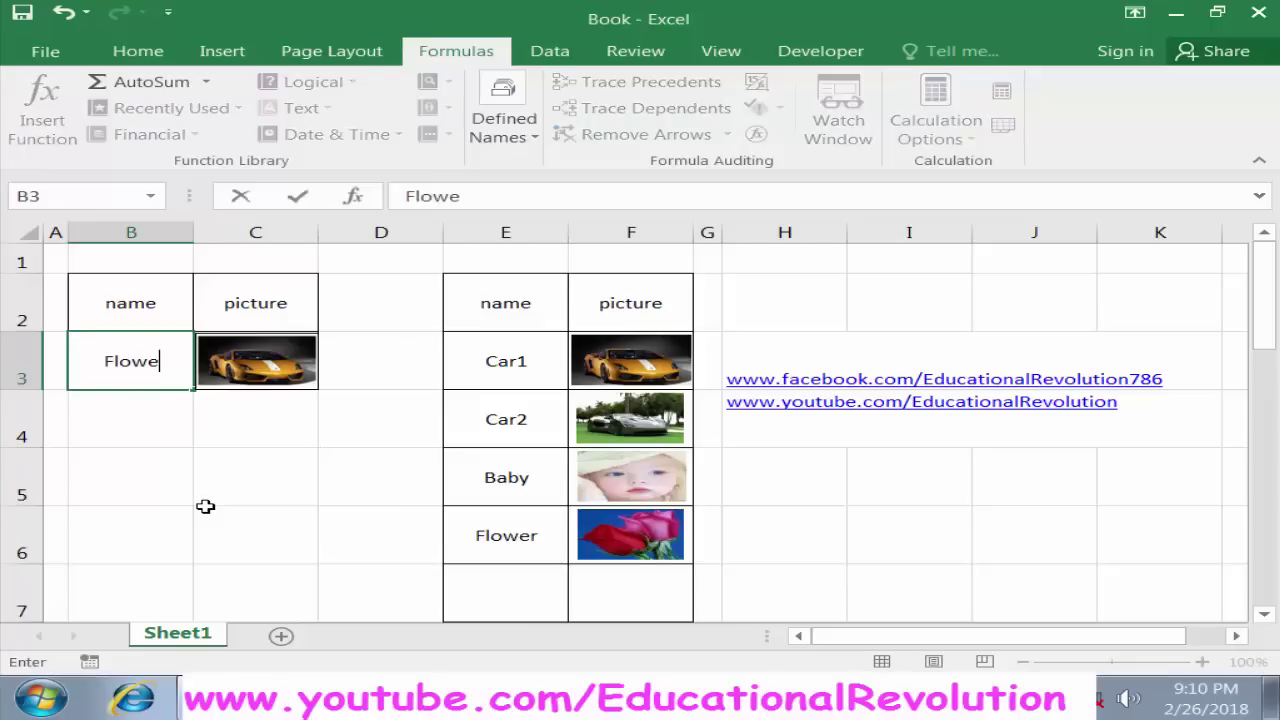
{"action": "type", "text": "r"}
{"action": "key", "text": "Return"}
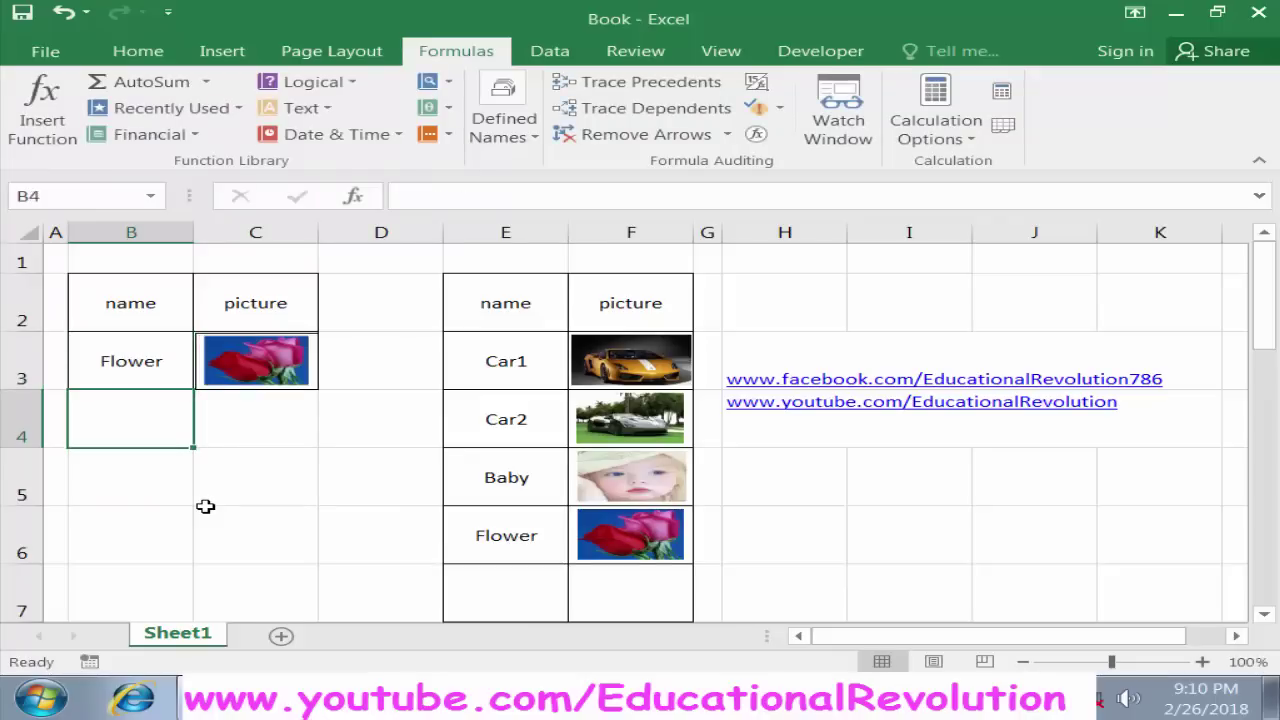
{"action": "key", "text": "Up"}
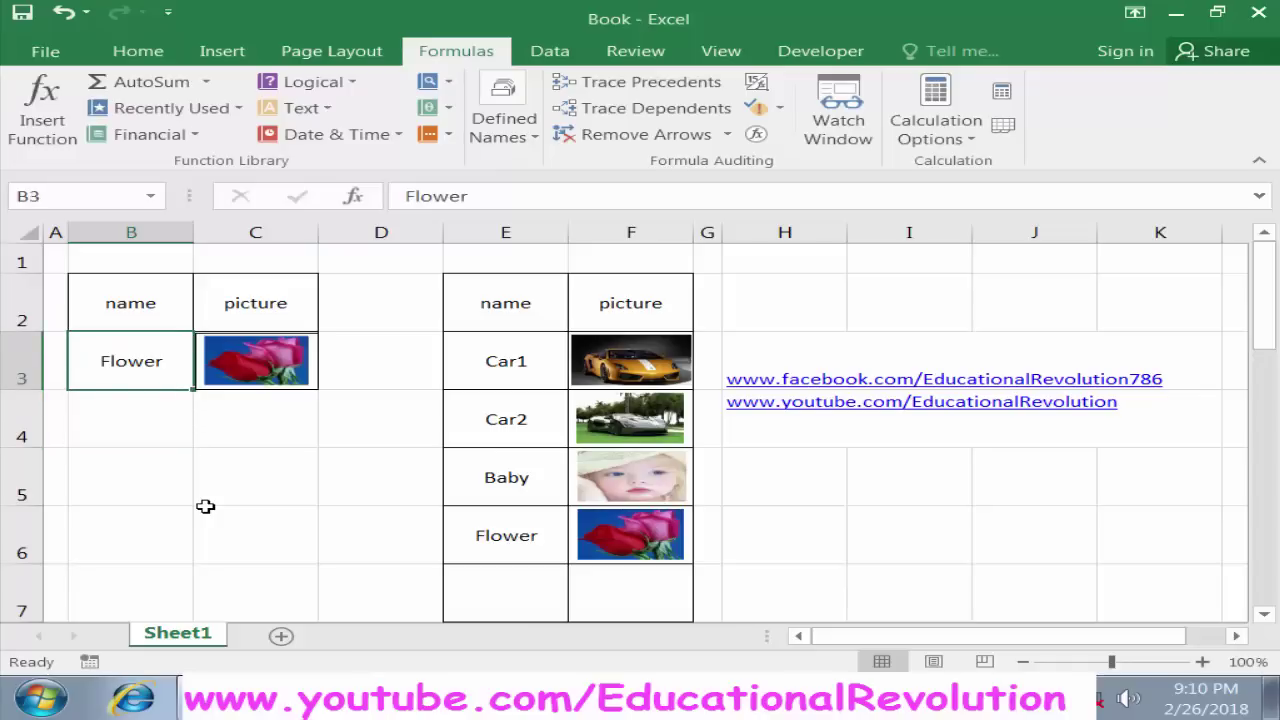
{"action": "type", "text": "Ba"}
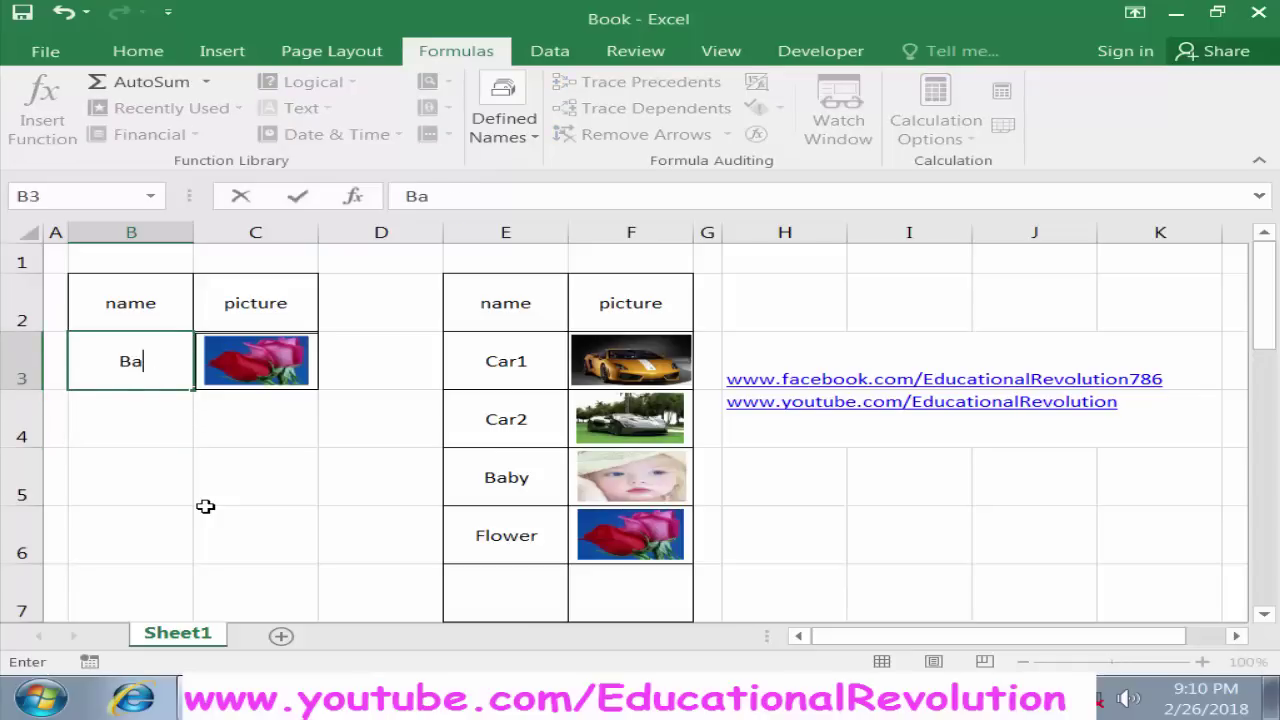
{"action": "type", "text": "by"}
{"action": "key", "text": "Return"}
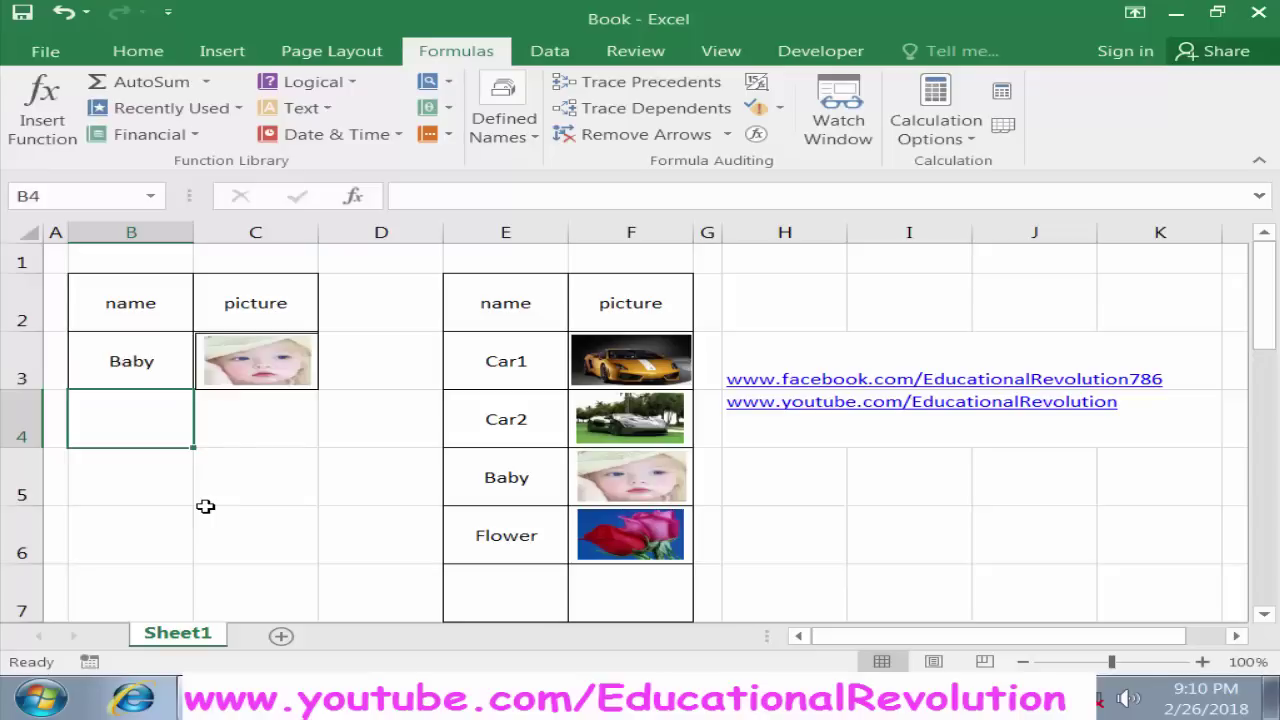
{"action": "key", "text": "Up"}
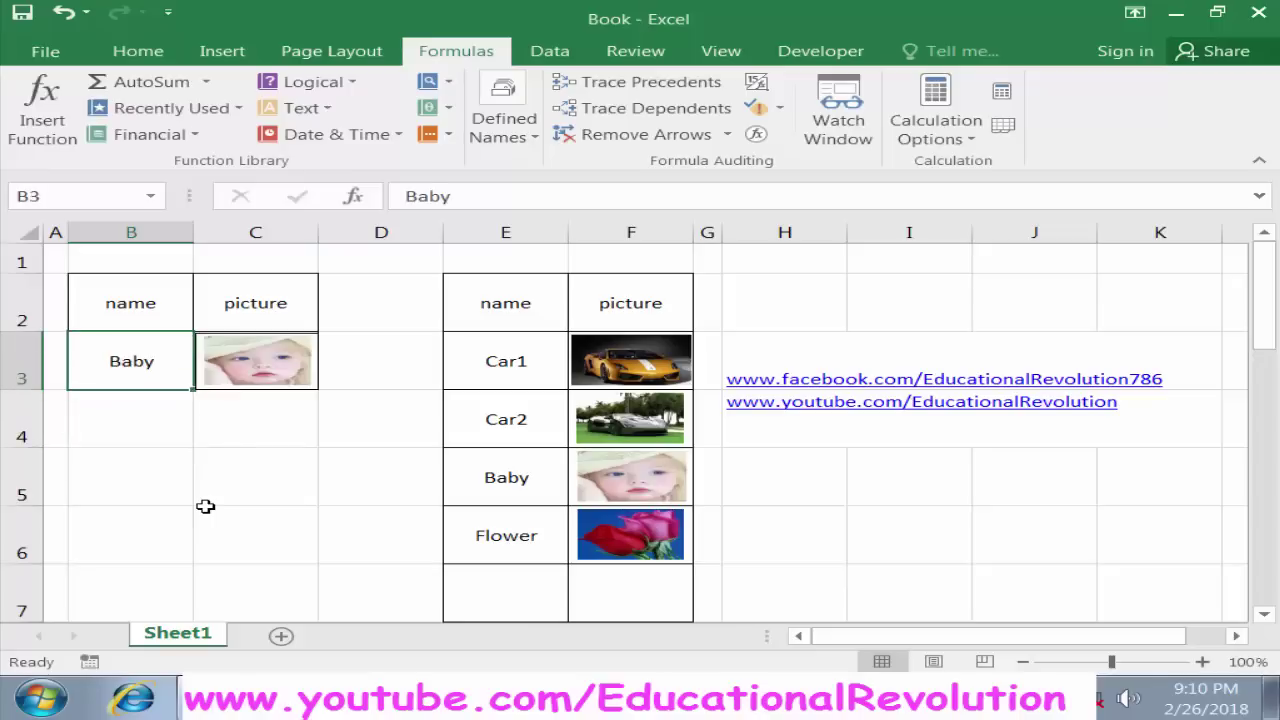
{"action": "type", "text": "Car"}
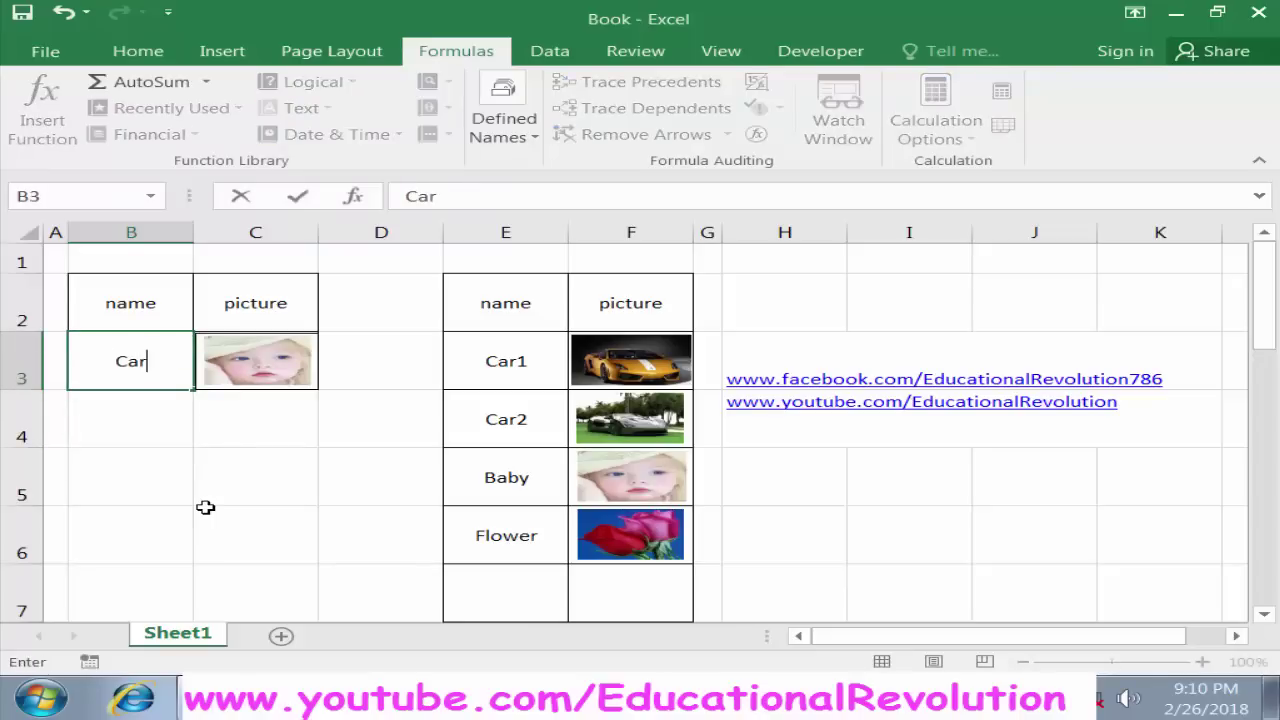
{"action": "type", "text": "2"}
{"action": "key", "text": "Return"}
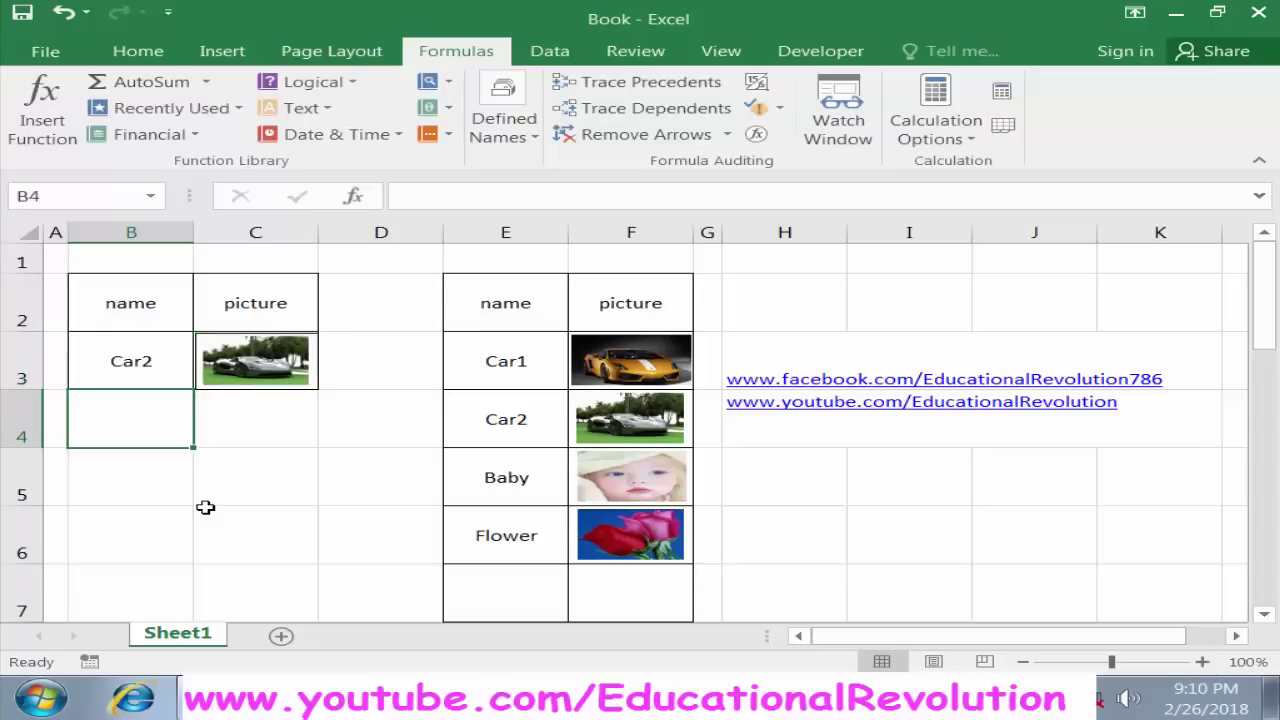